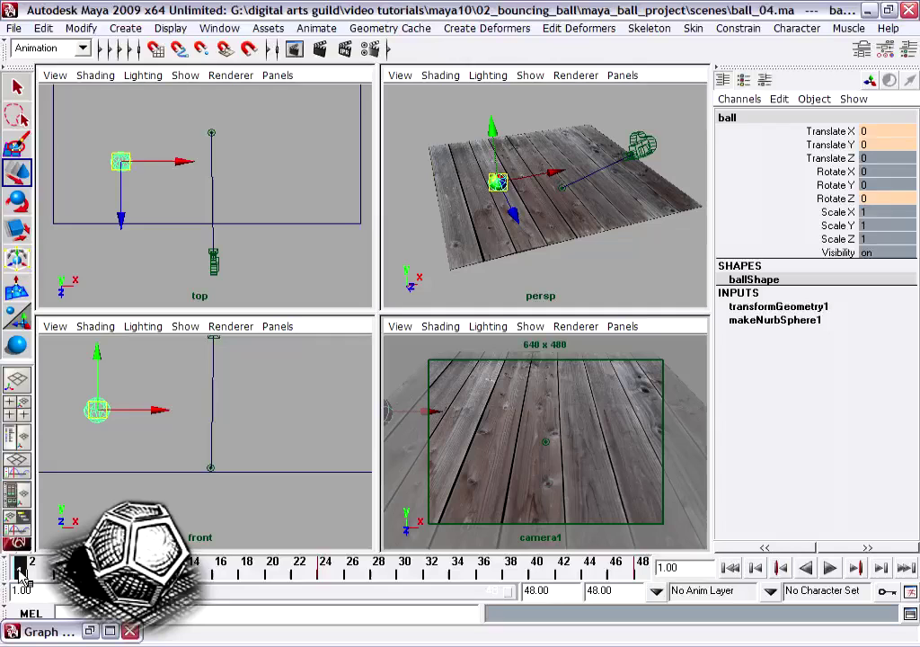
# Play the bounce animation with Alt+V, then stop playback.
pyautogui.hotkey('alt', 'v')
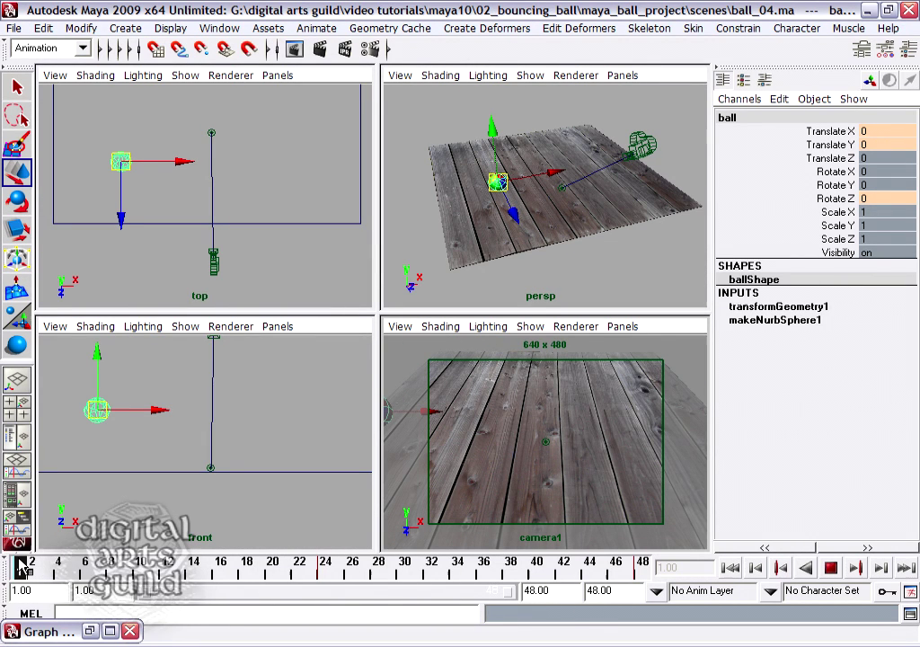
pyautogui.hotkey('alt', 'v')
# In the restored Graph Editor, pull the frame-24 key's in-tangent left to steepen the descent.
pyautogui.click(110, 631)
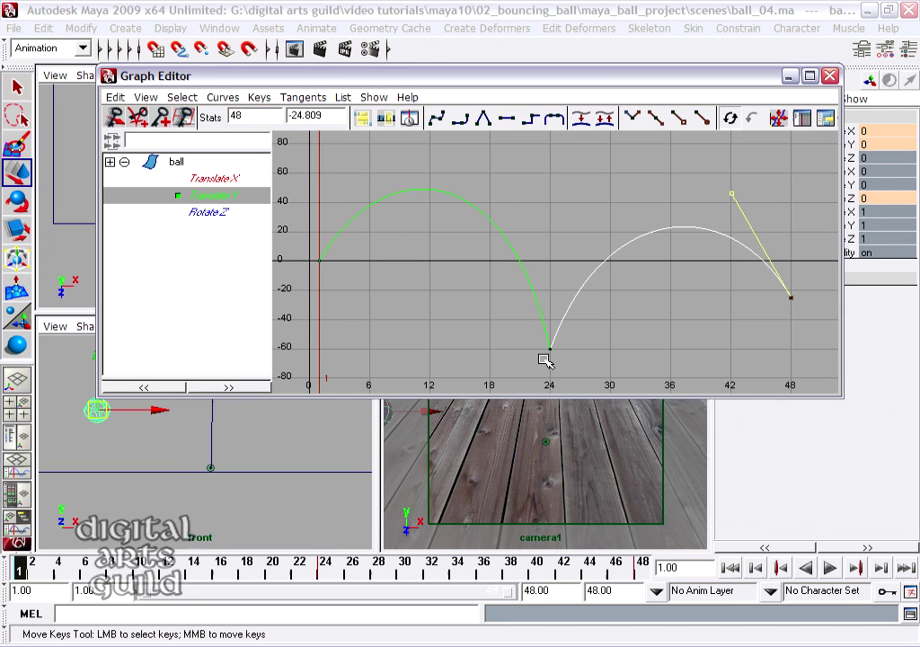
pyautogui.moveTo(543, 334); pyautogui.dragTo(607, 380)
pyautogui.click(507, 159)
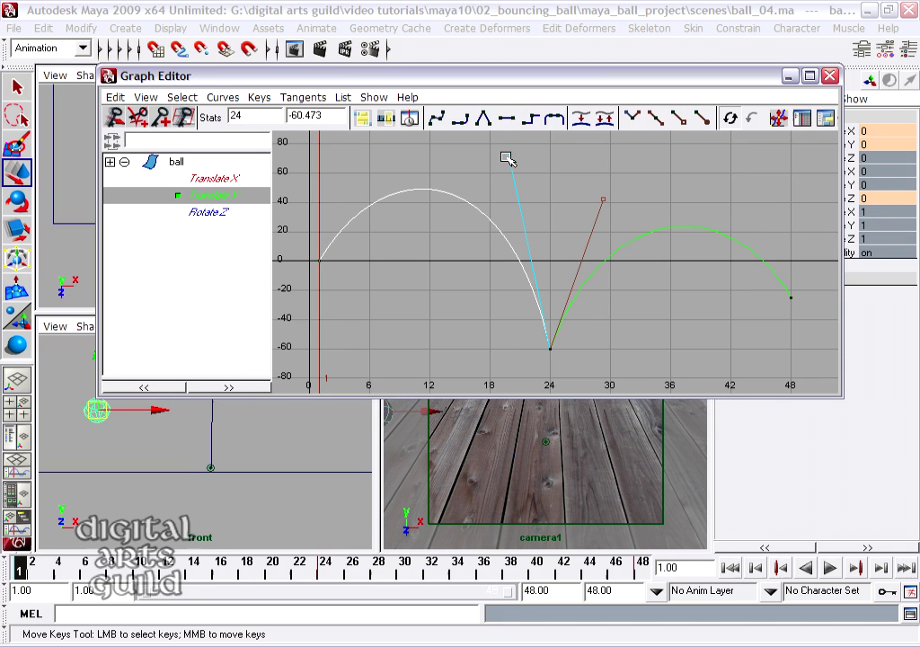
pyautogui.moveTo(507, 158); pyautogui.dragTo(488, 161, button='middle')
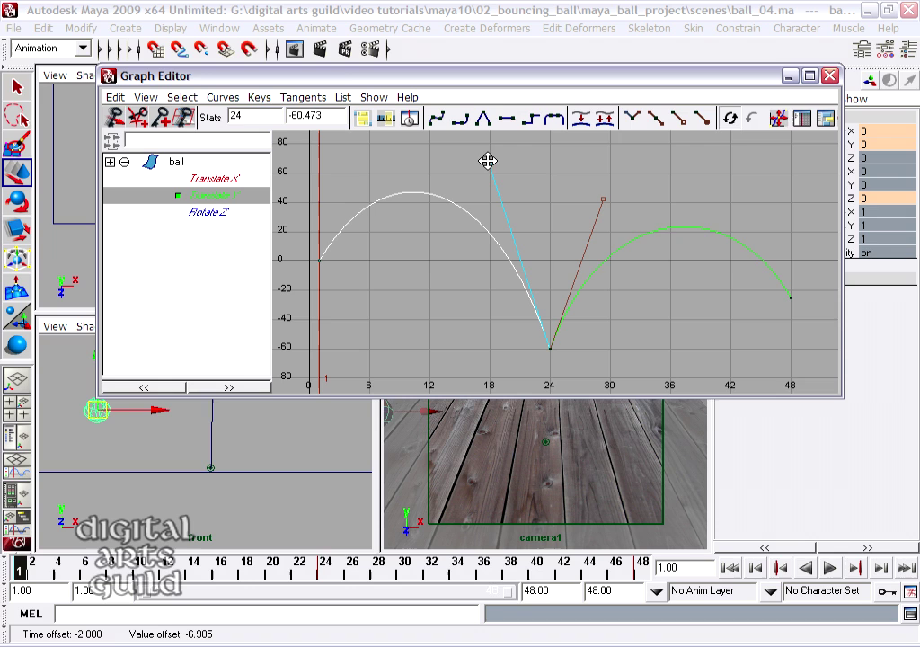
pyautogui.click(675, 229)
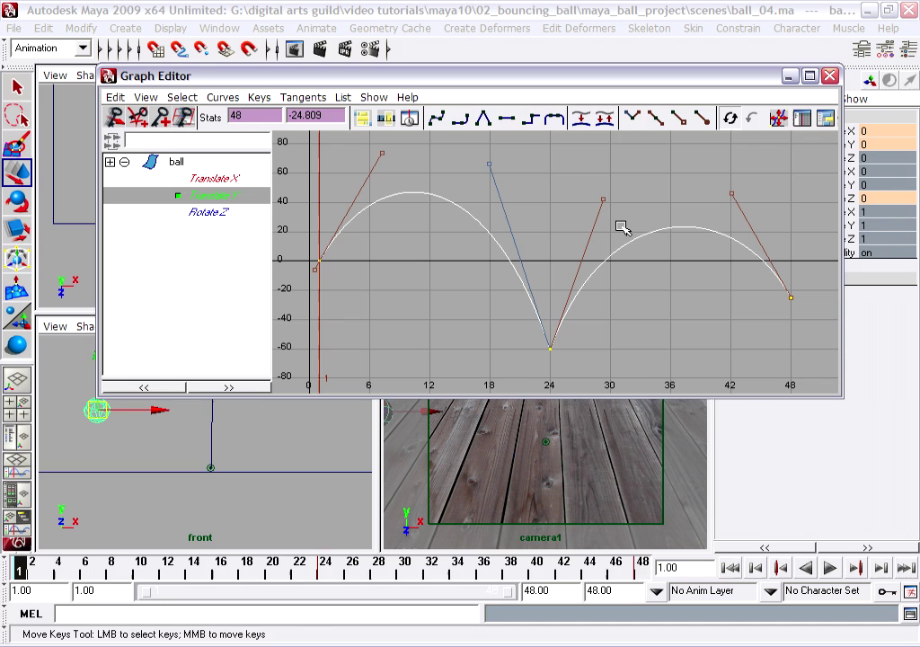
# Scale the Translate Y keys vertically, undo, then stretch them taller about frame 24.
pyautogui.click(12, 230)
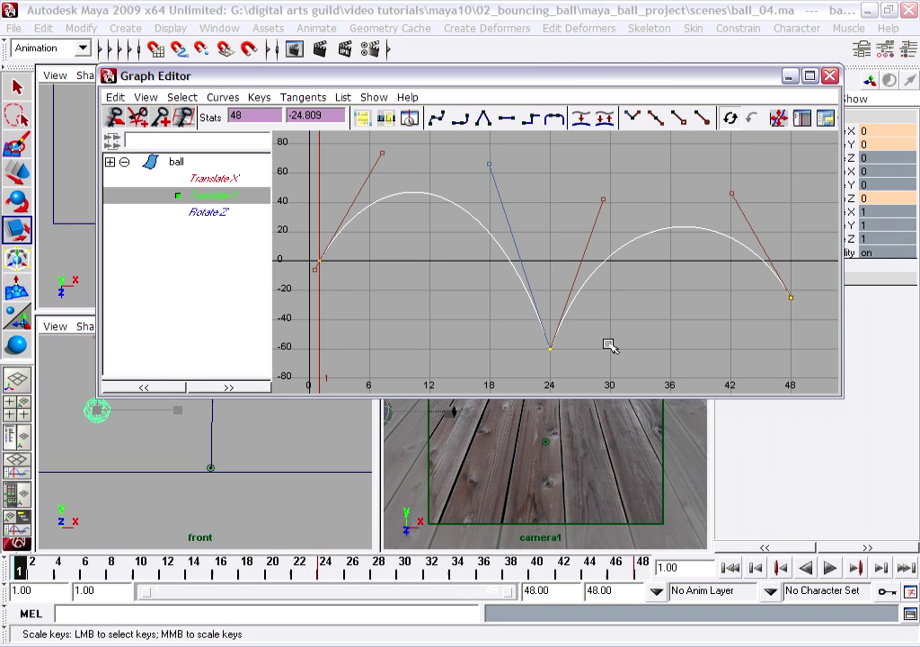
pyautogui.click(552, 349)
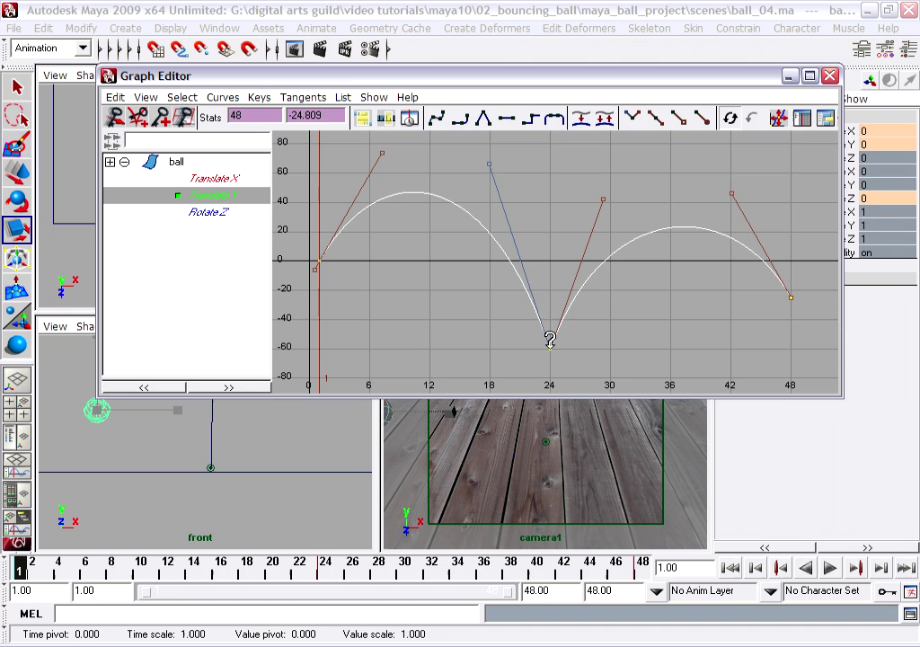
pyautogui.moveTo(550, 341); pyautogui.dragTo(572, 359, button='middle')
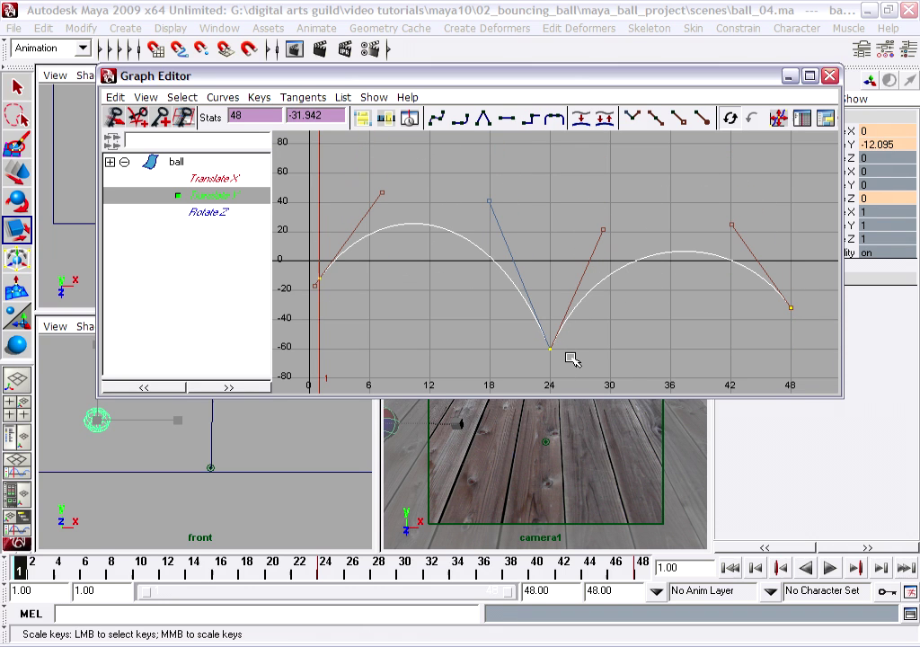
pyautogui.hotkey('ctrl', 'z')
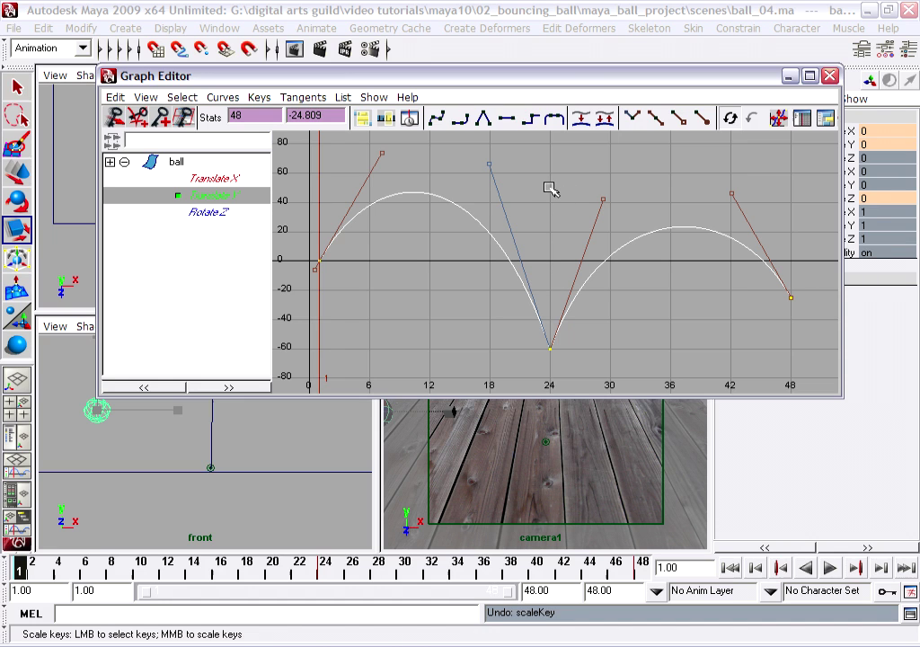
pyautogui.moveTo(551, 189); pyautogui.dragTo(569, 171, button='middle')
# Undo the stretch and a time-scale attempt, then flatten the curve to about 0.48 around frame 24.
pyautogui.hotkey('ctrl', 'z')
pyautogui.moveTo(550, 350)
pyautogui.mouseDown(button='middle')
pyautogui.moveTo(553, 359)
pyautogui.moveTo(551, 347)
pyautogui.mouseUp(button='middle')
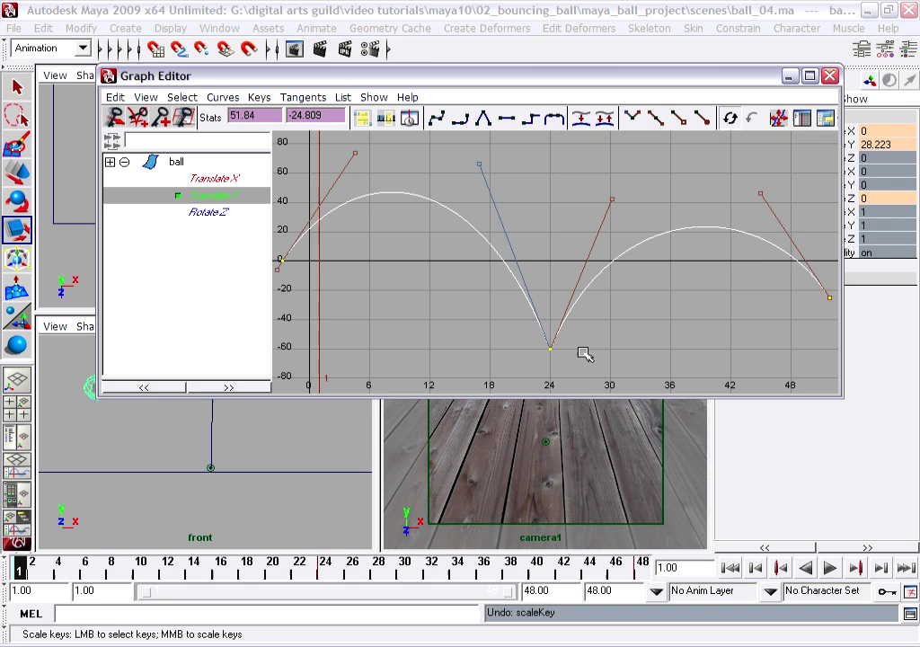
pyautogui.hotkey('ctrl', 'z')
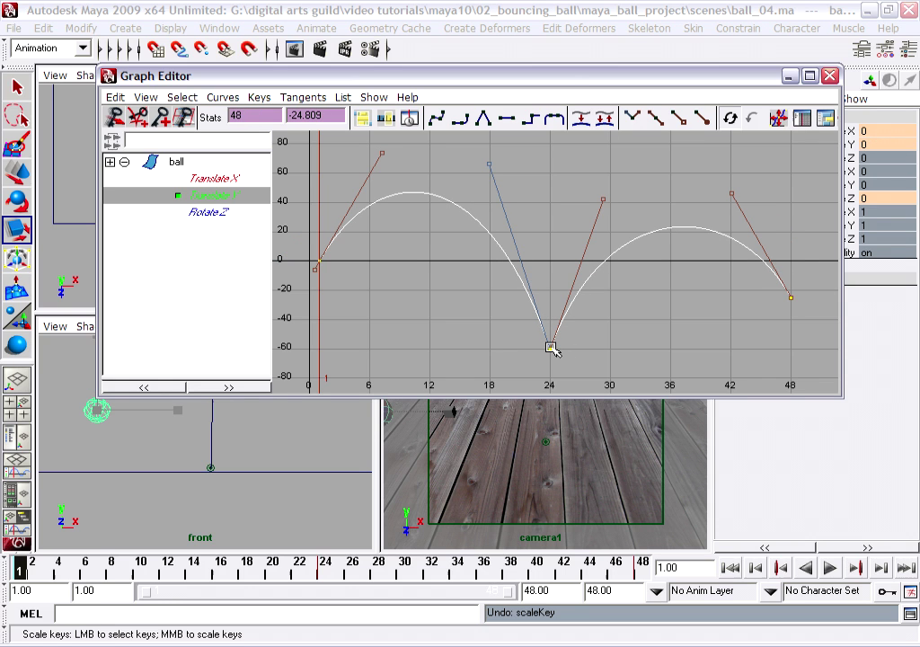
pyautogui.moveTo(553, 348)
pyautogui.mouseDown(button='middle')
pyautogui.moveTo(550, 381)
pyautogui.moveTo(550, 349)
pyautogui.moveTo(550, 375)
pyautogui.moveTo(550, 352)
pyautogui.moveTo(550, 367)
pyautogui.moveTo(550, 355)
pyautogui.moveTo(557, 363)
pyautogui.mouseUp(button='middle')
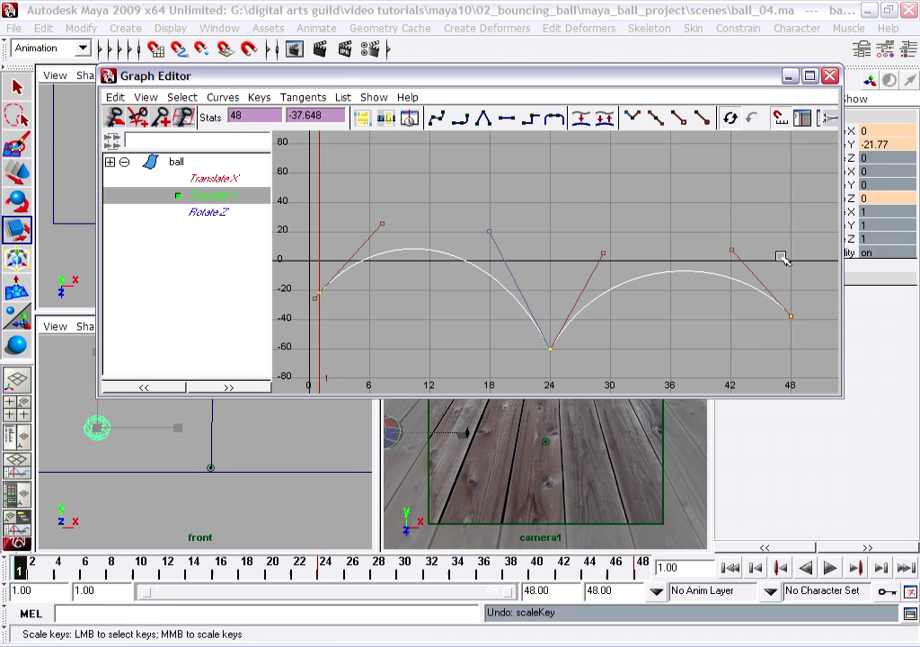
# Minimize the Graph Editor and play the animation, stopping at frame 43.
pyautogui.click(789, 76)
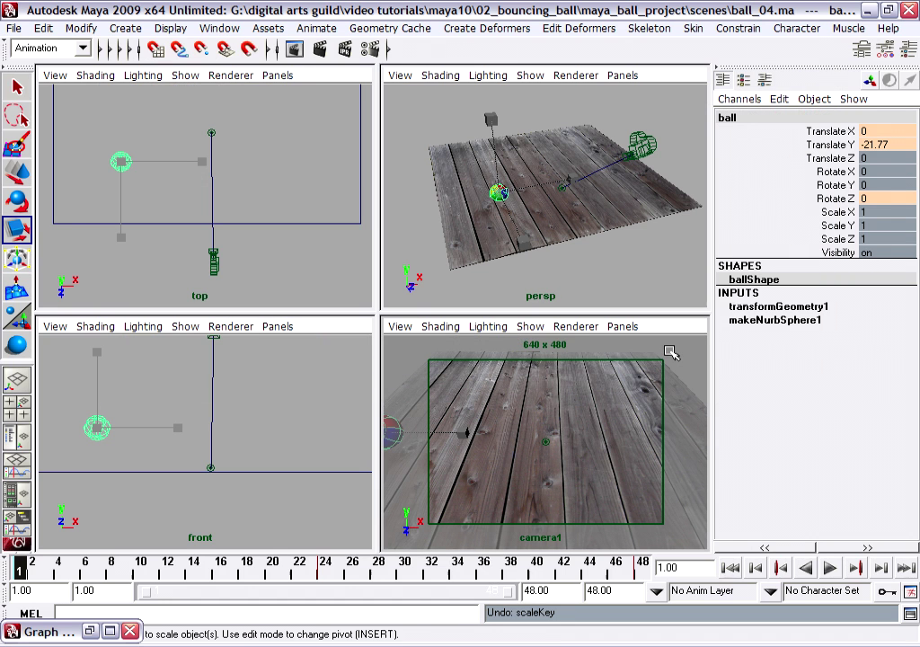
pyautogui.click(828, 569)
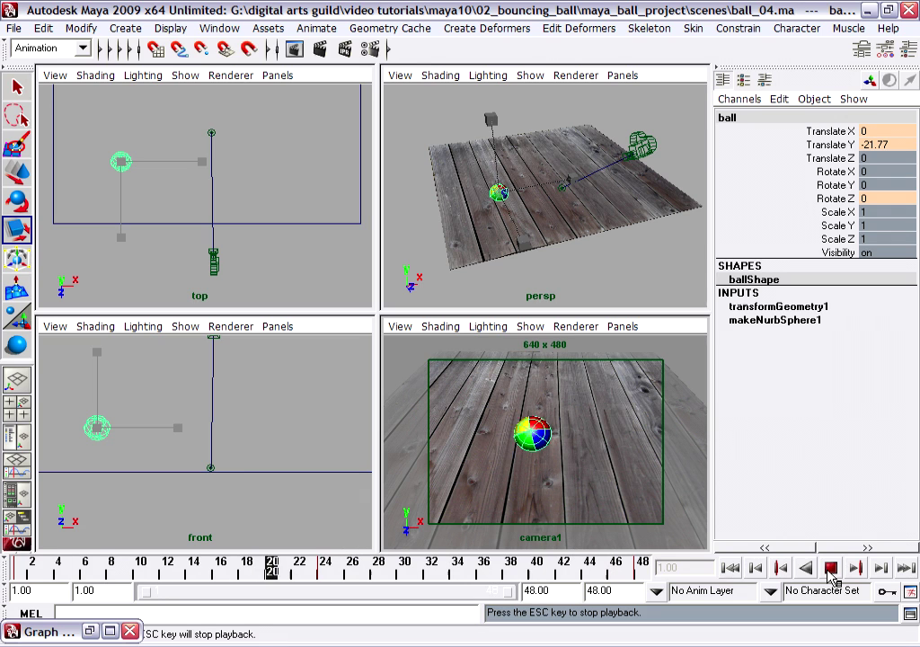
pyautogui.click(831, 569)
# Save the scene ball_04.ma and bring the Graph Editor back.
pyautogui.click(16, 29)
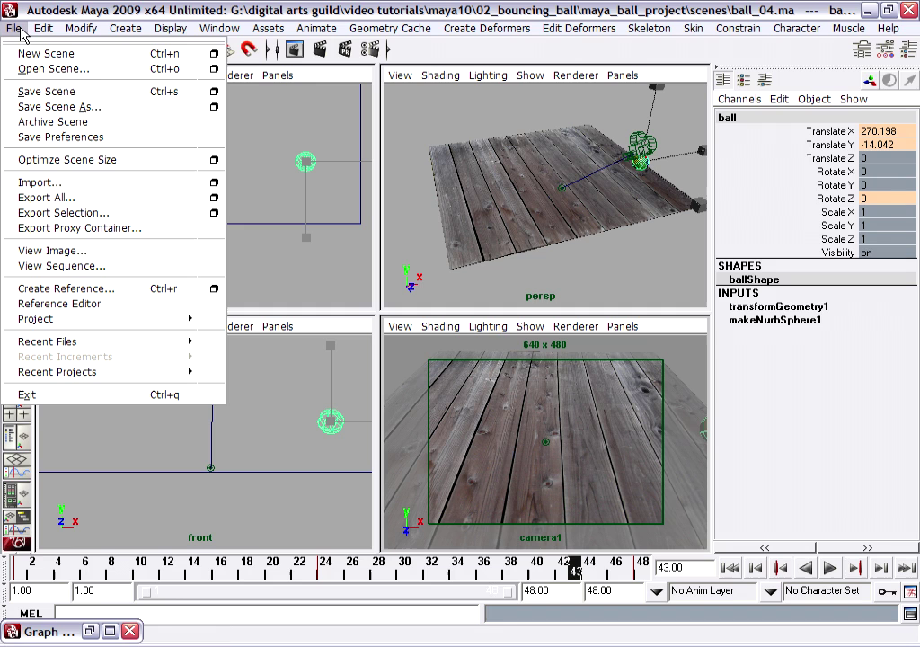
pyautogui.click(96, 99)
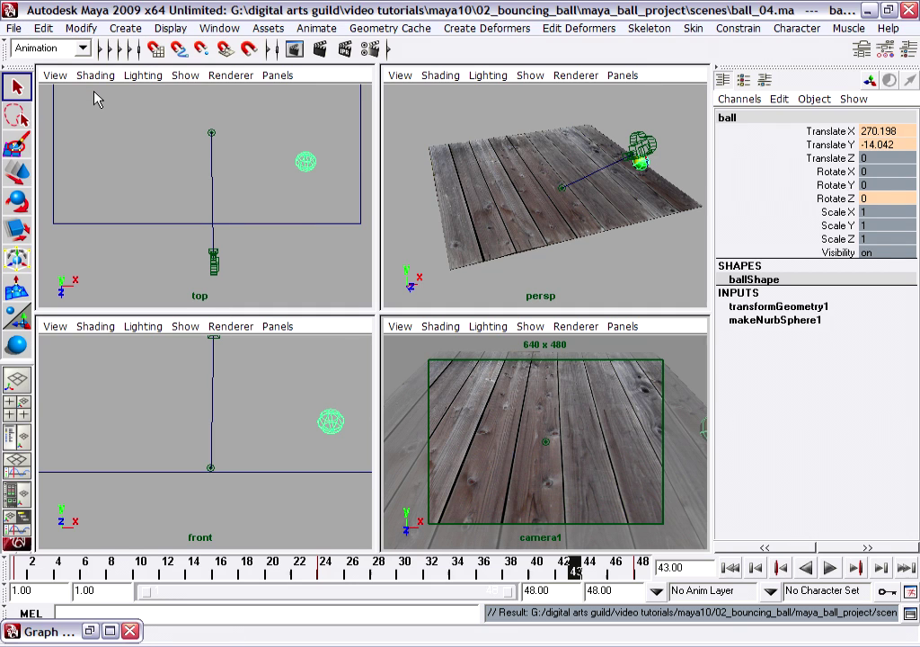
pyautogui.click(109, 631)
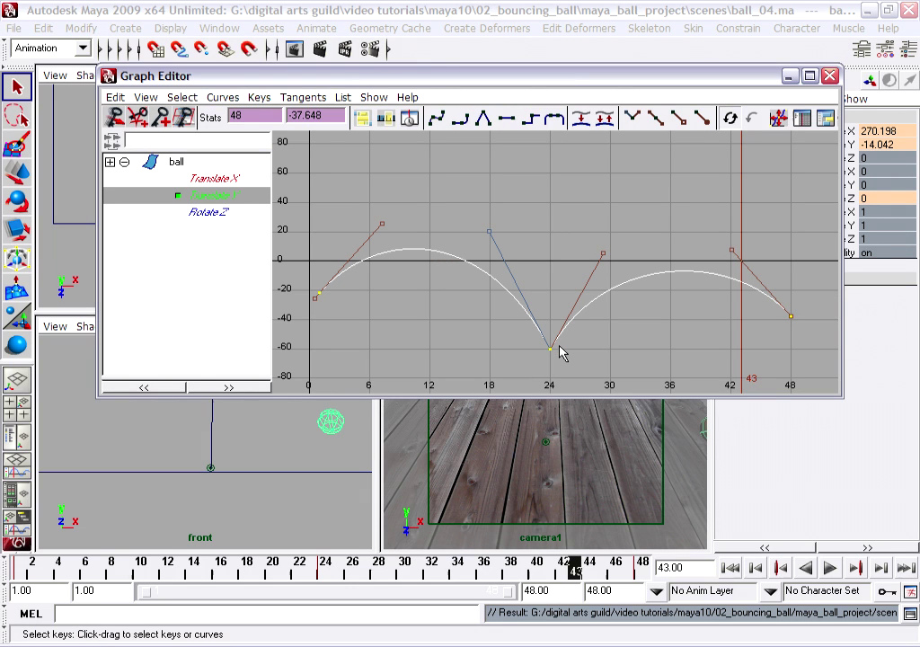
# Show the Rotate Z curve and check its keys at frames 0, 24 and 48.
pyautogui.click(216, 212)
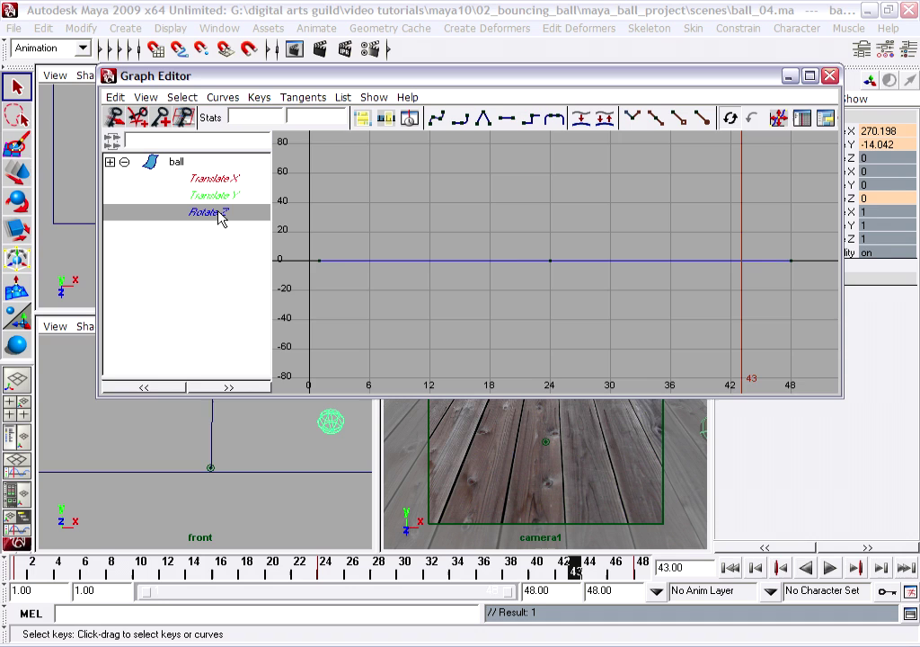
pyautogui.moveTo(320, 265); pyautogui.dragTo(323, 267)
pyautogui.moveTo(542, 248); pyautogui.dragTo(764, 263)
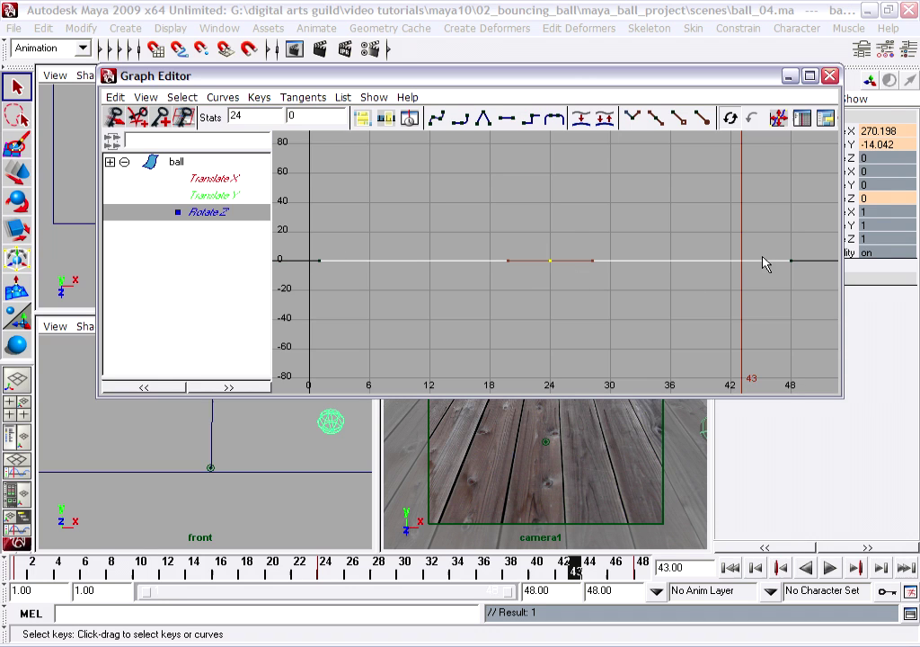
pyautogui.moveTo(827, 302); pyautogui.dragTo(825, 300)
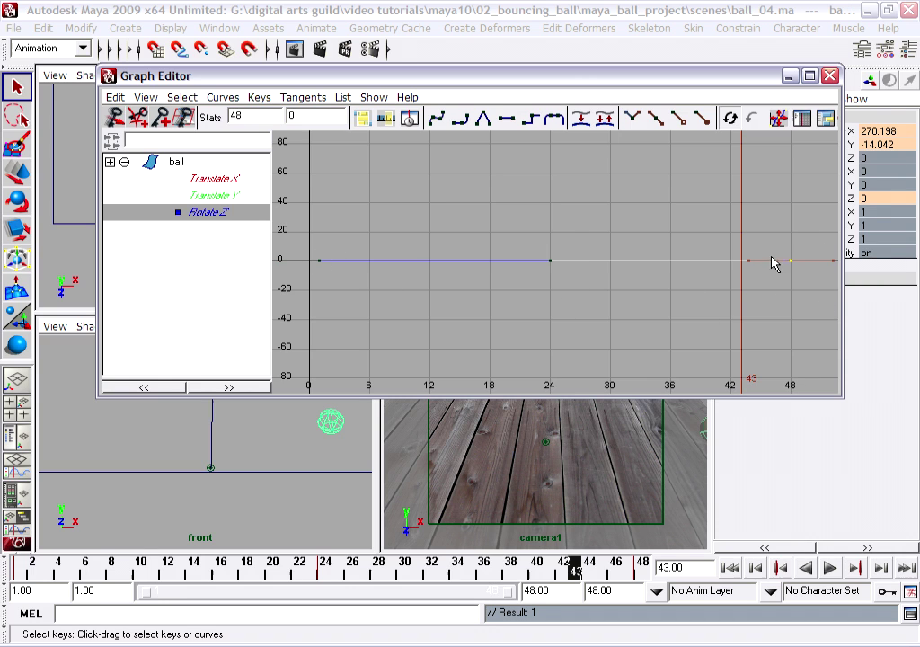
# Return to frame 1, recheck the frame-24 and frame-48 keys, and shift the Graph Editor left.
pyautogui.hotkey('alt', 'shift', 'v')
pyautogui.click(630, 349)
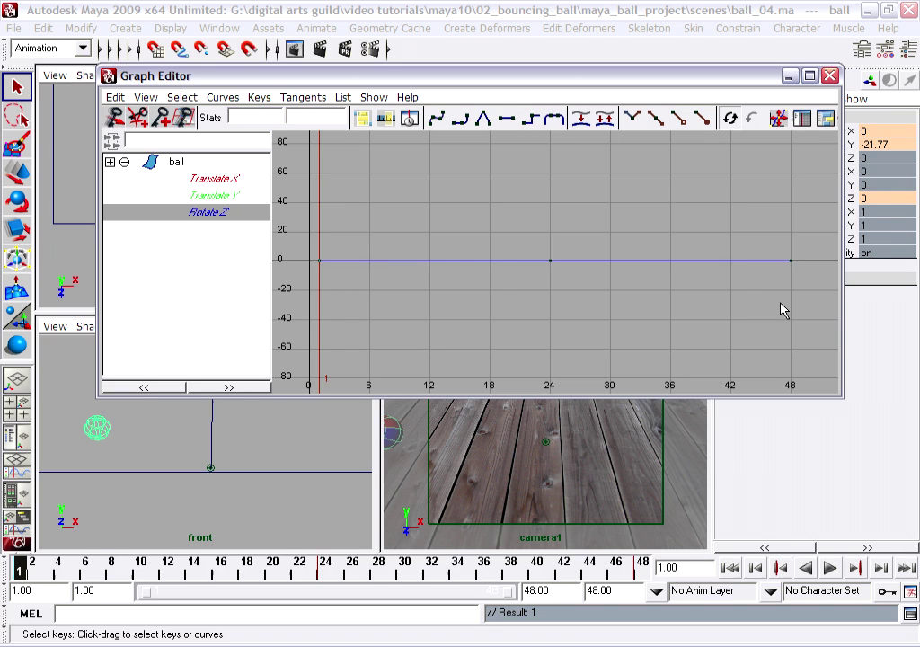
pyautogui.moveTo(623, 297); pyautogui.dragTo(624, 299)
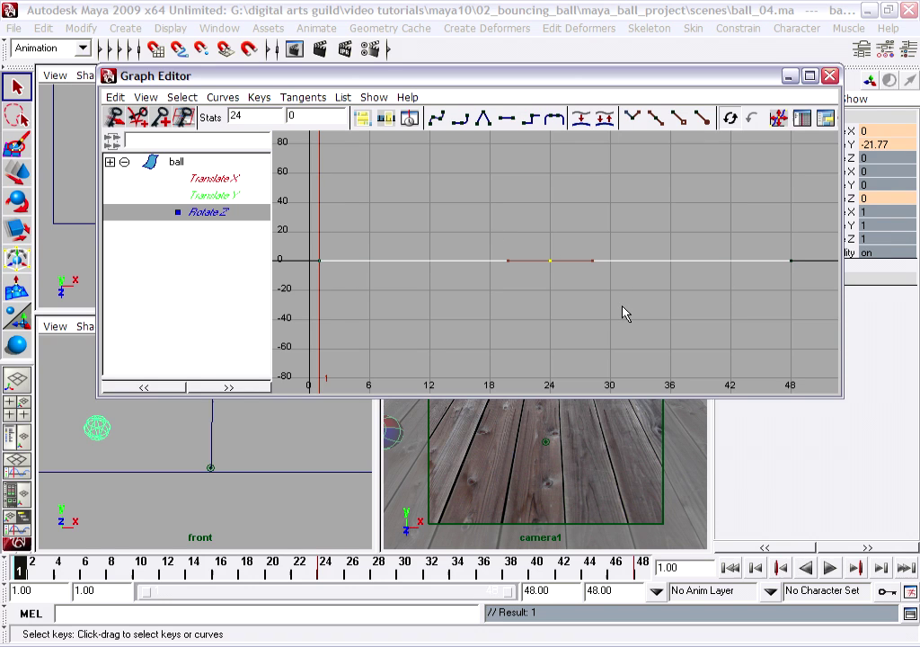
pyautogui.click(621, 312)
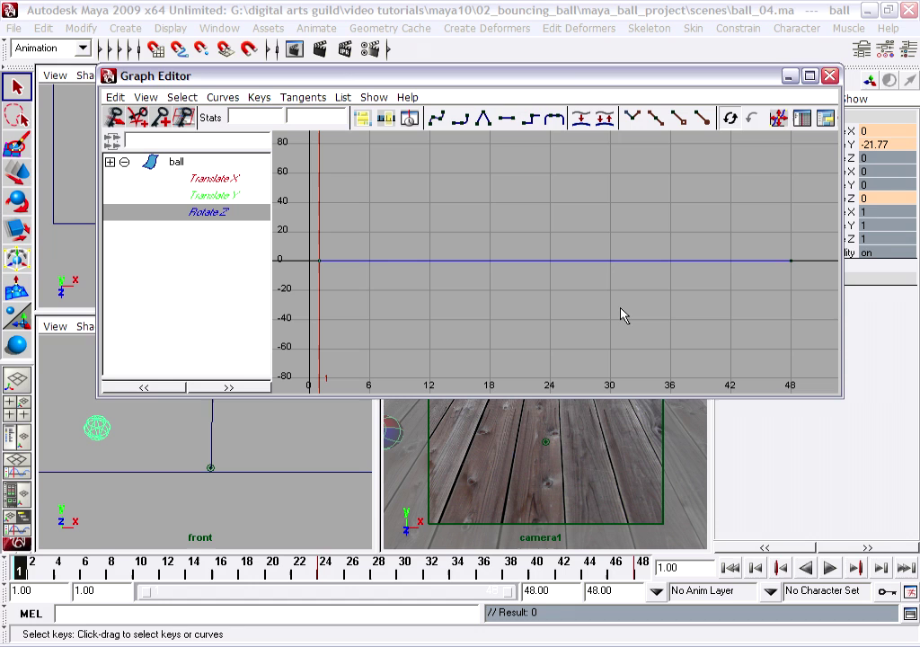
pyautogui.moveTo(818, 297); pyautogui.dragTo(816, 293)
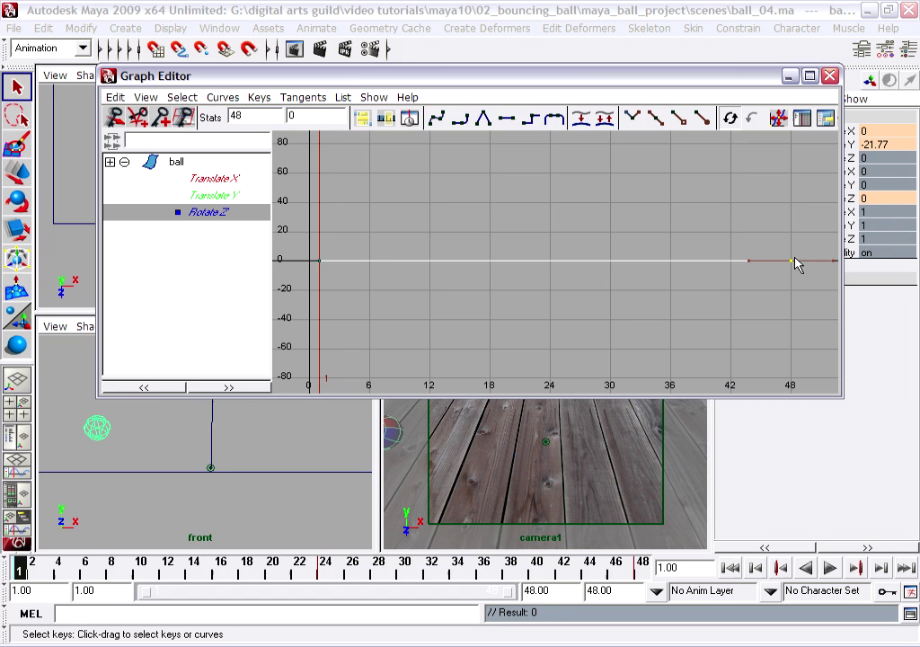
pyautogui.moveTo(749, 83); pyautogui.dragTo(713, 79)
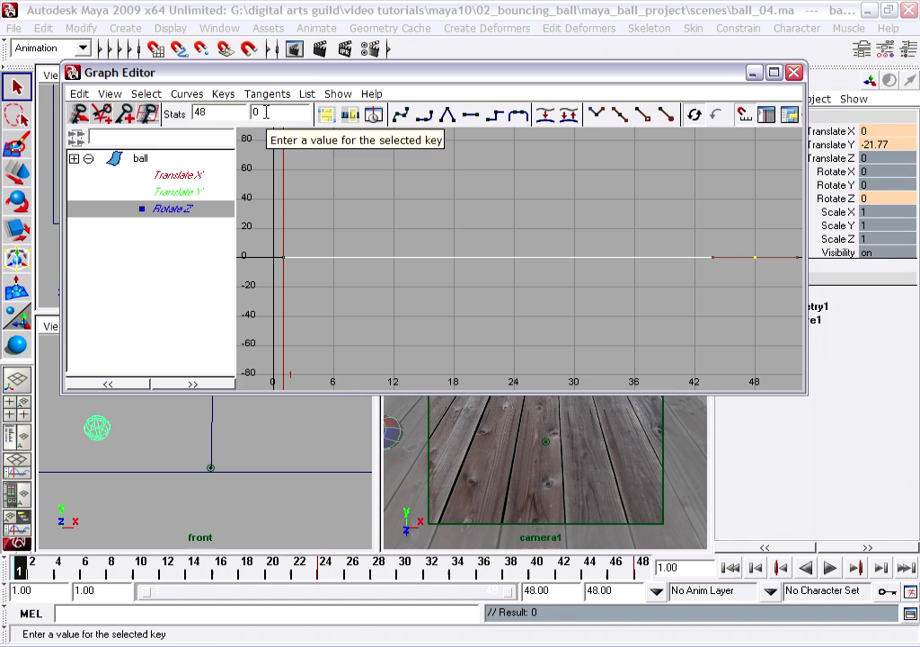
# Scrub the timeline to about frame 43 and drag the Graph Editor down.
pyautogui.click(25, 577)
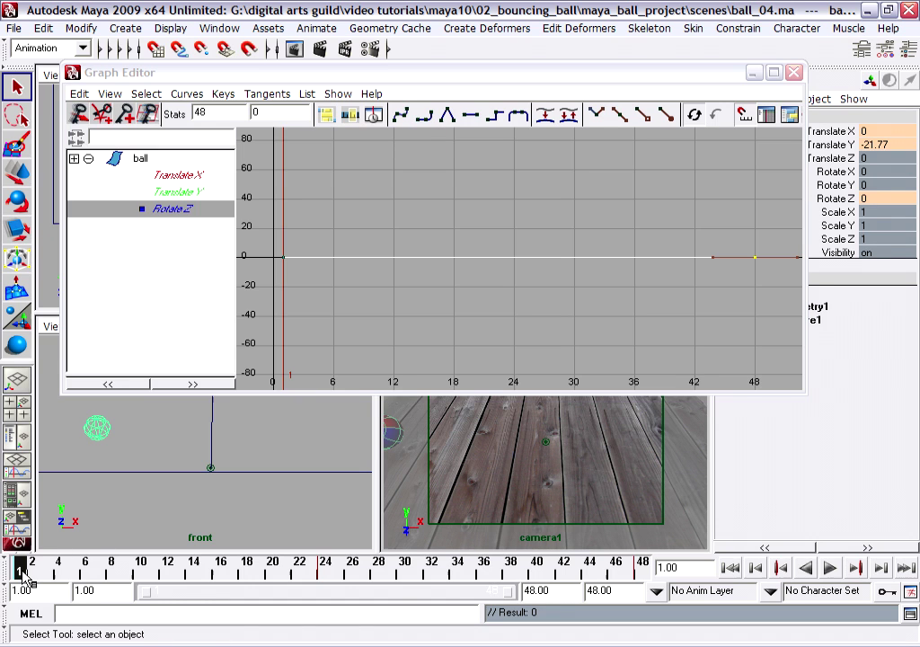
pyautogui.moveTo(25, 577); pyautogui.dragTo(642, 569)
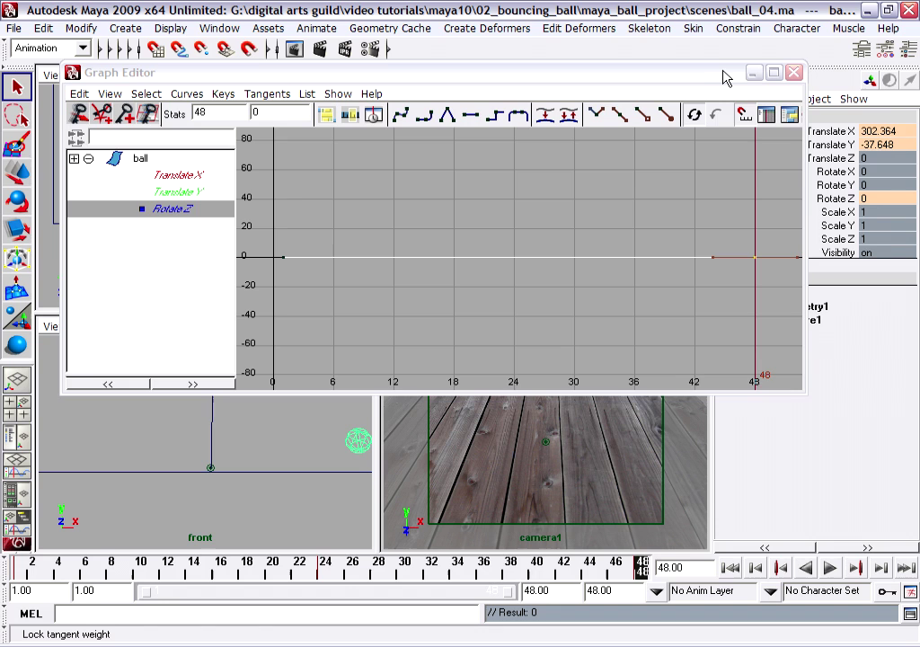
pyautogui.moveTo(726, 78); pyautogui.dragTo(702, 217)
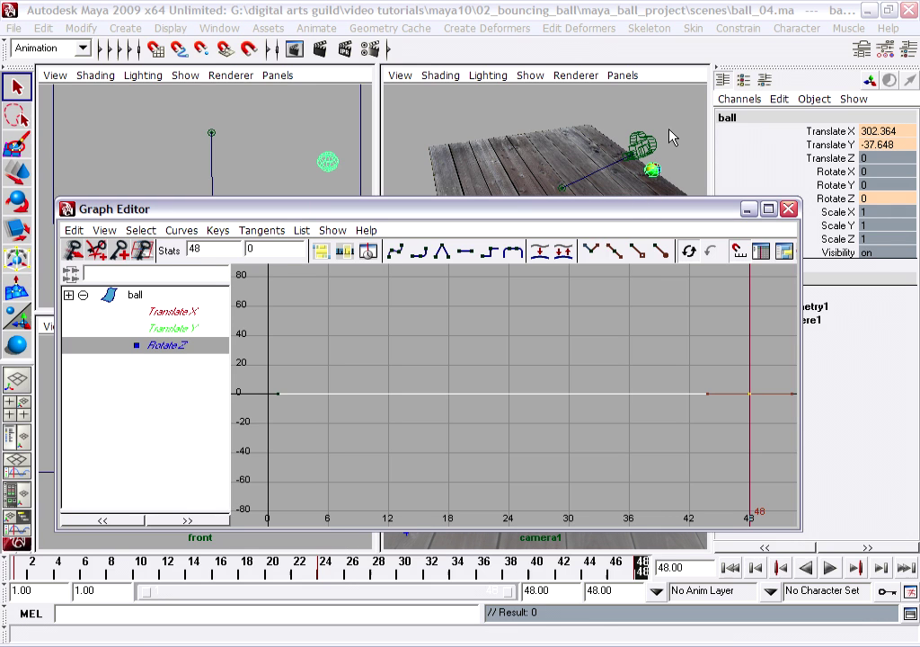
# Frame the ball in the perspective view and orbit around it.
pyautogui.press('f')
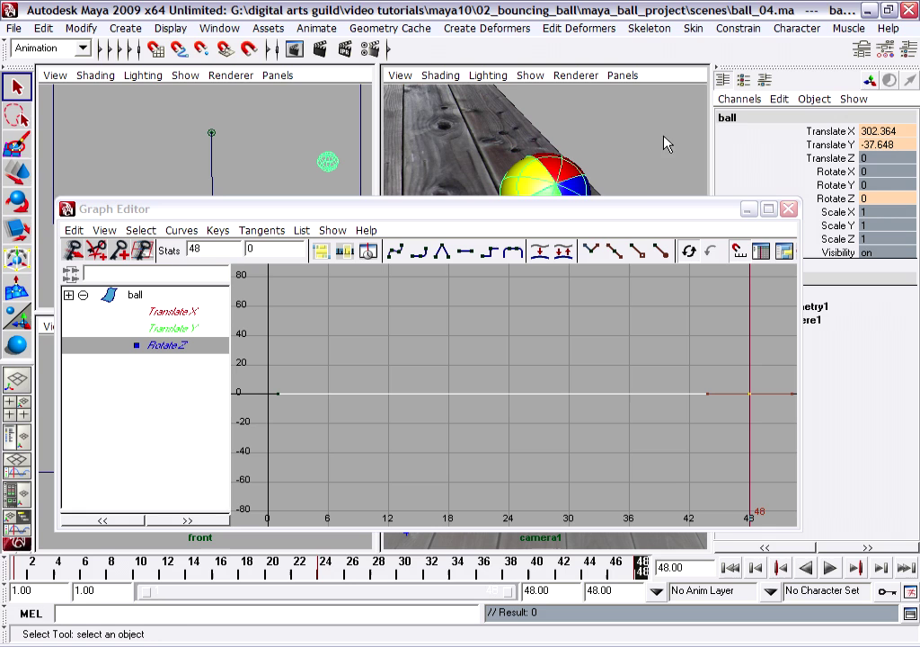
pyautogui.keyDown('alt'); pyautogui.moveTo(657, 139); pyautogui.dragTo(610, 154); pyautogui.keyUp('alt')
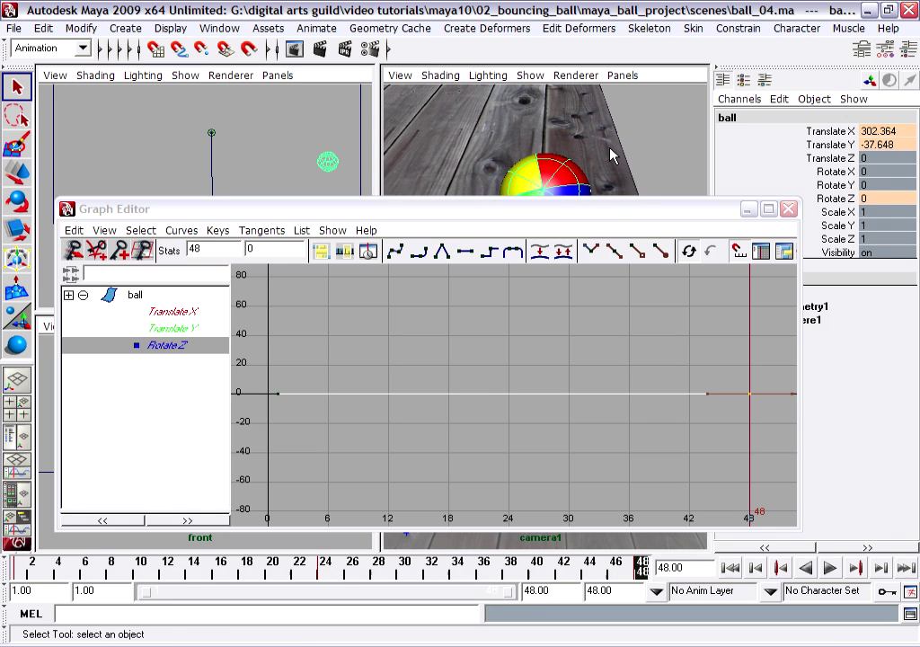
pyautogui.moveTo(608, 214); pyautogui.dragTo(565, 237)
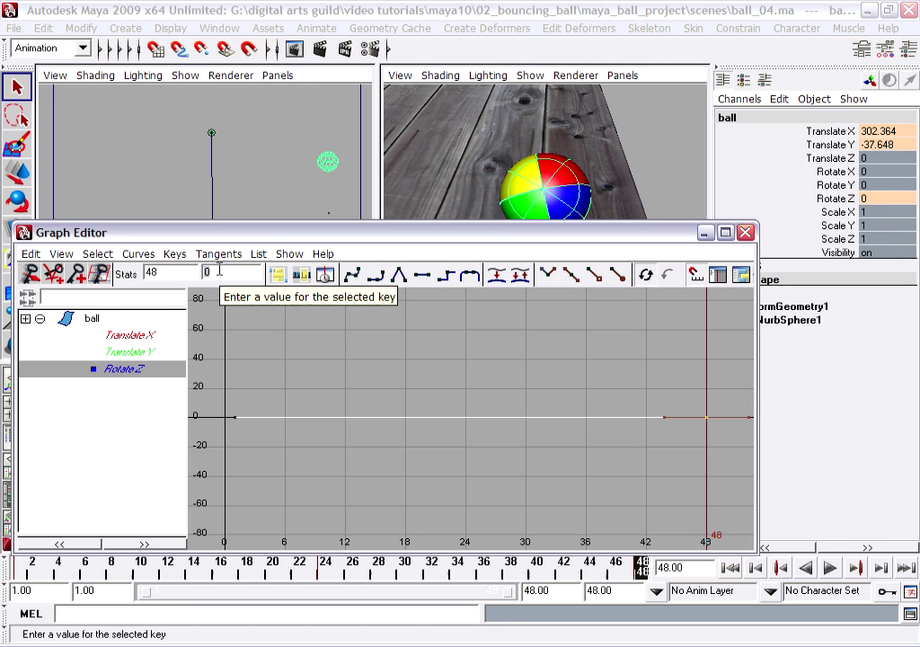
# Set the frame-48 Rotate Z key to 45 and play the animation to check the spin.
pyautogui.press('Return')
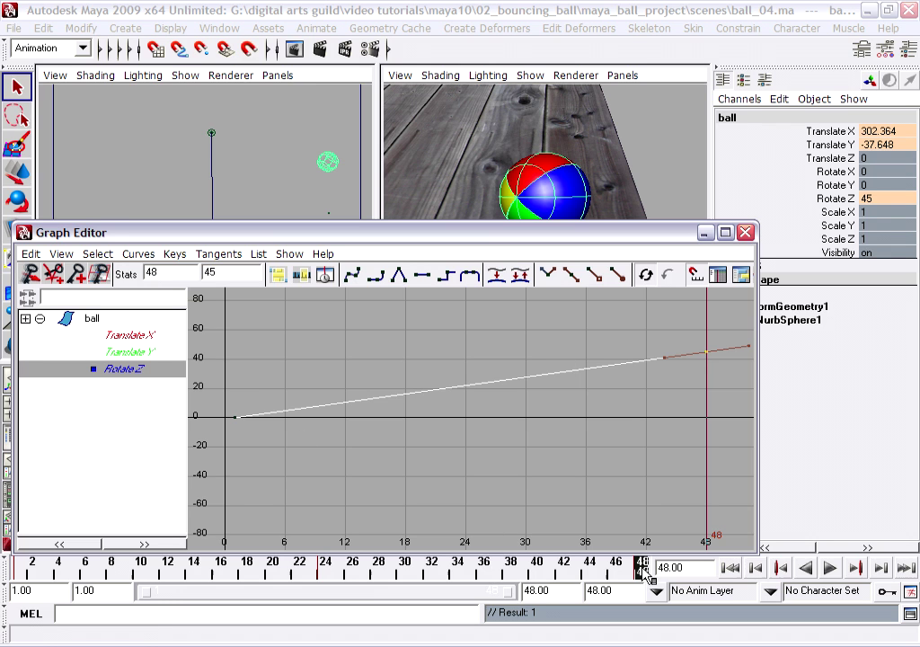
pyautogui.moveTo(642, 566)
pyautogui.mouseDown()
pyautogui.moveTo(584, 566)
pyautogui.moveTo(569, 576)
pyautogui.moveTo(605, 570)
pyautogui.moveTo(493, 570)
pyautogui.moveTo(637, 571)
pyautogui.moveTo(527, 565)
pyautogui.moveTo(633, 571)
pyautogui.moveTo(530, 565)
pyautogui.moveTo(652, 582)
pyautogui.mouseUp()
pyautogui.press('Escape')
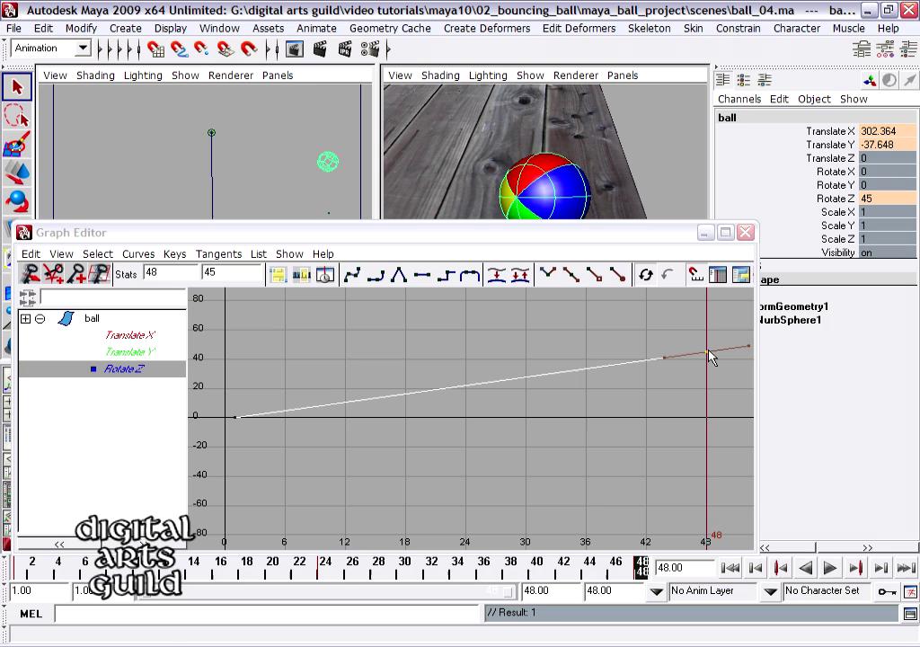
pyautogui.press('w')
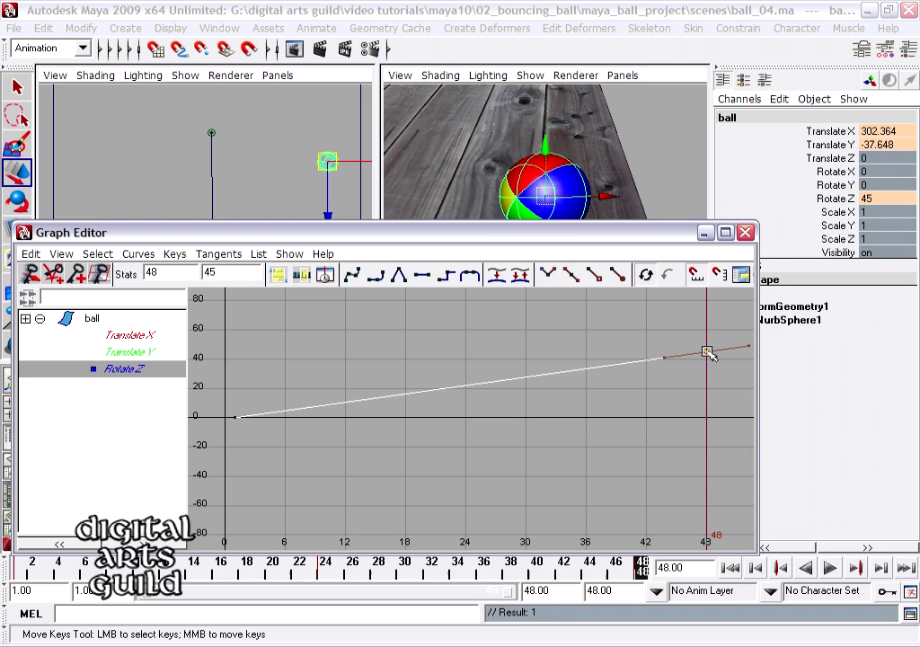
# Change the frame-48 Rotate Z key value to 360 for a full turn.
pyautogui.moveTo(707, 351); pyautogui.dragTo(616, 334, button='middle')
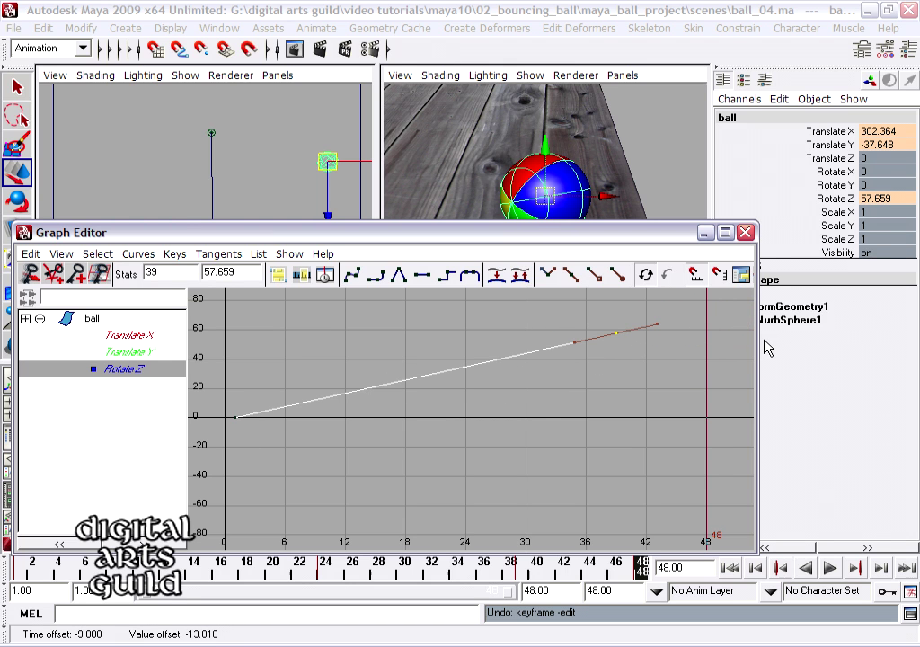
pyautogui.hotkey('ctrl', 'z')
pyautogui.moveTo(709, 320); pyautogui.dragTo(716, 315, button='middle')
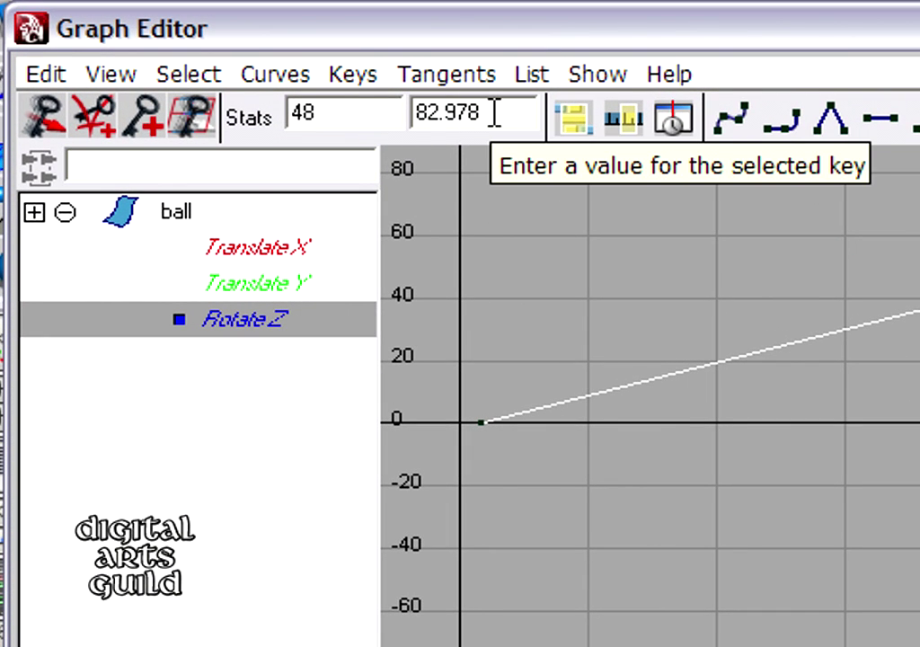
pyautogui.moveTo(494, 114); pyautogui.dragTo(375, 117)
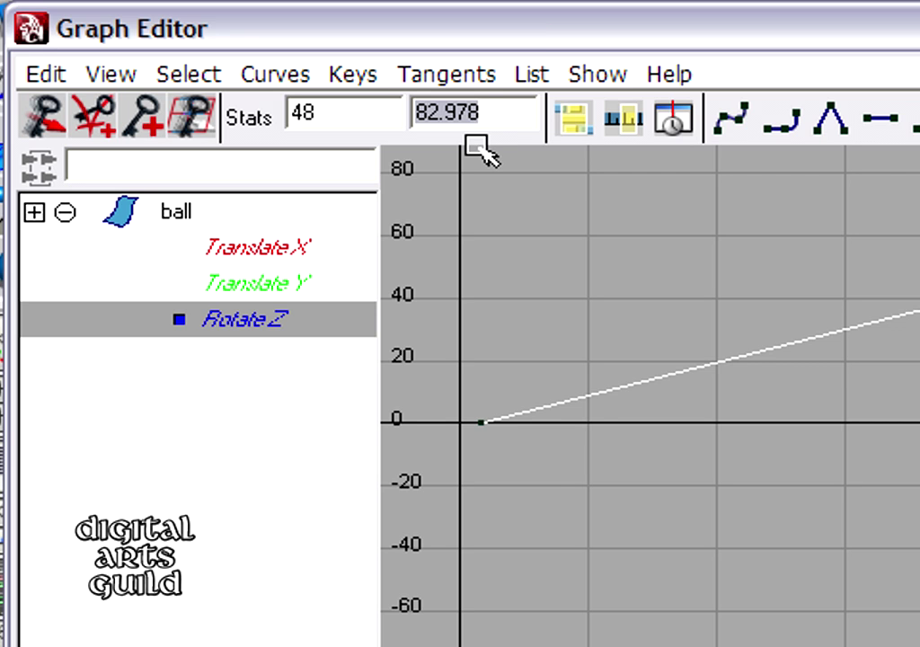
pyautogui.write('360')
pyautogui.press('Return')
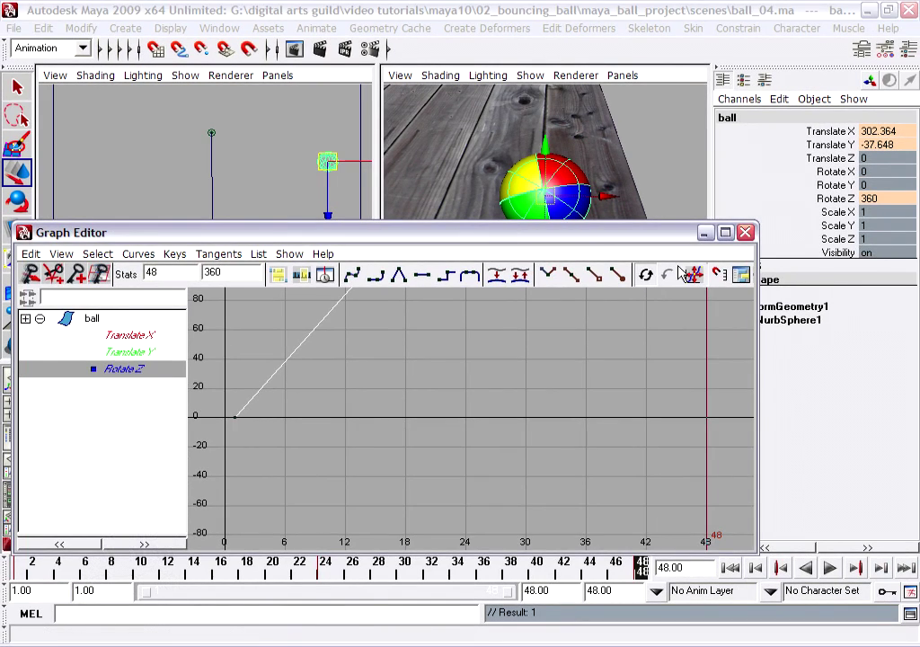
pyautogui.click(705, 234)
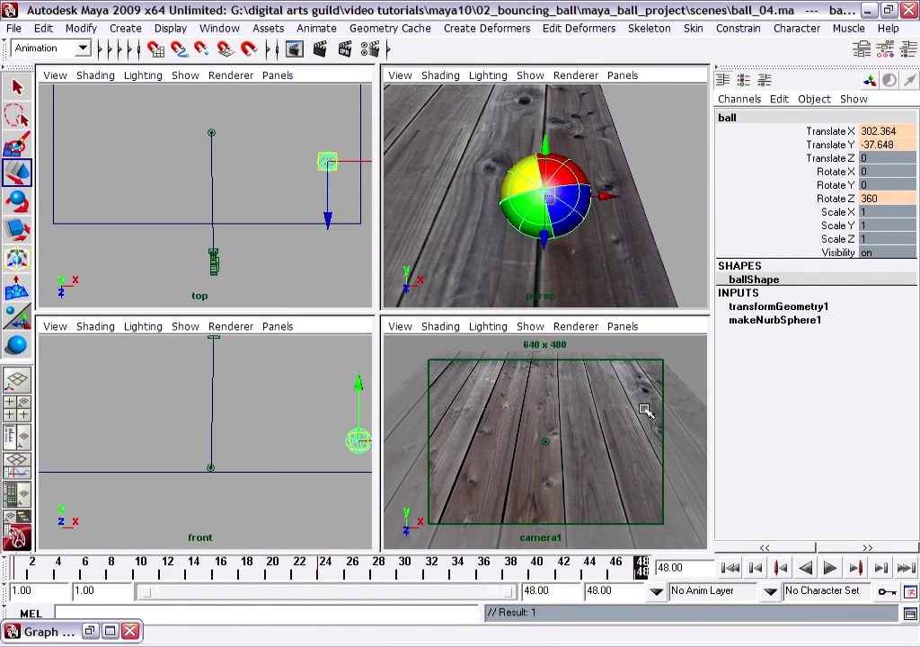
pyautogui.click(694, 349)
pyautogui.click(730, 568)
pyautogui.click(830, 568)
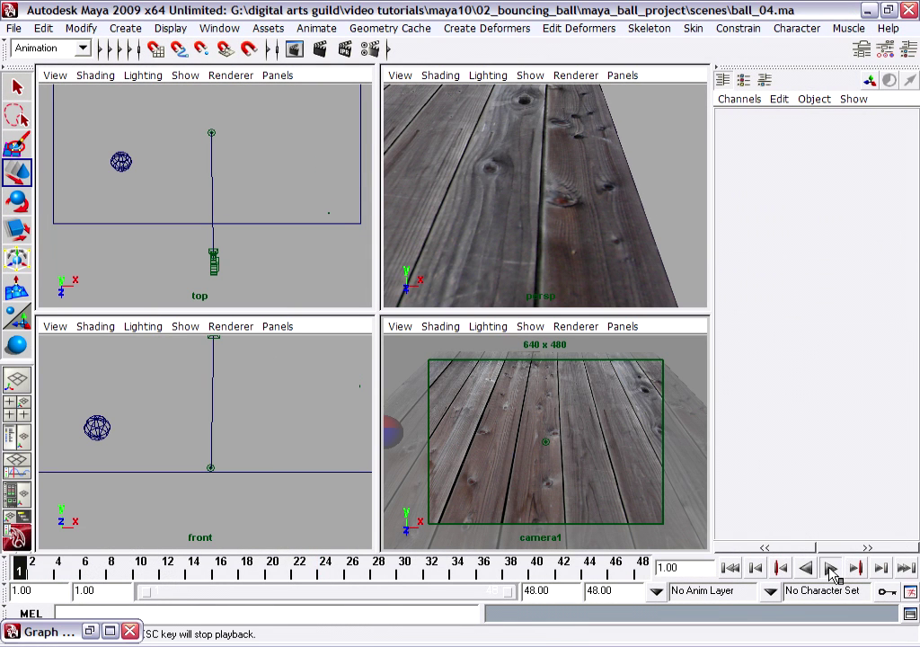
pyautogui.click(831, 568)
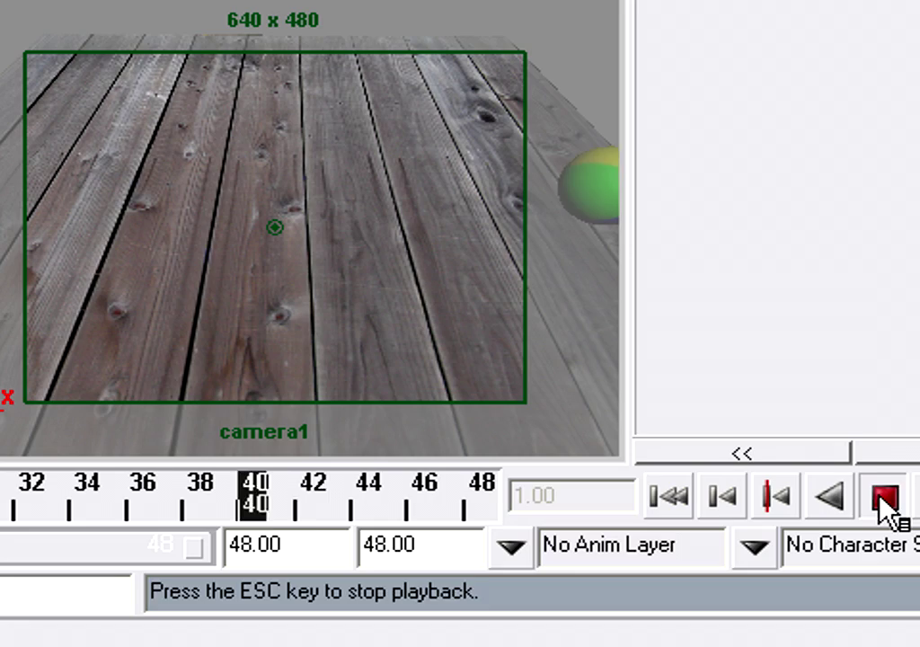
pyautogui.click(884, 498)
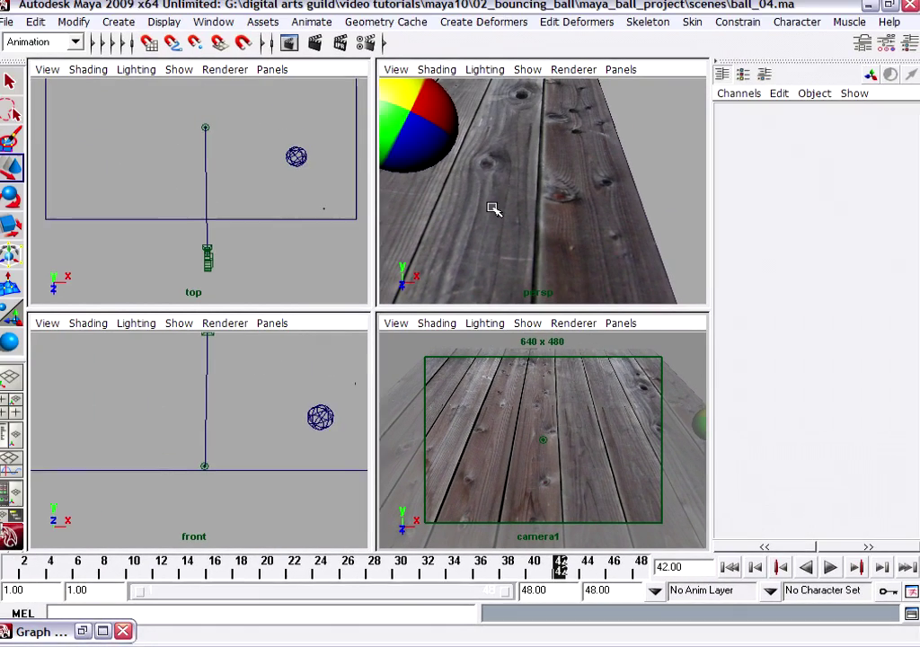
# Select the ball and show only its Rotate Z curve, fitted in the Graph Editor.
pyautogui.press('w')
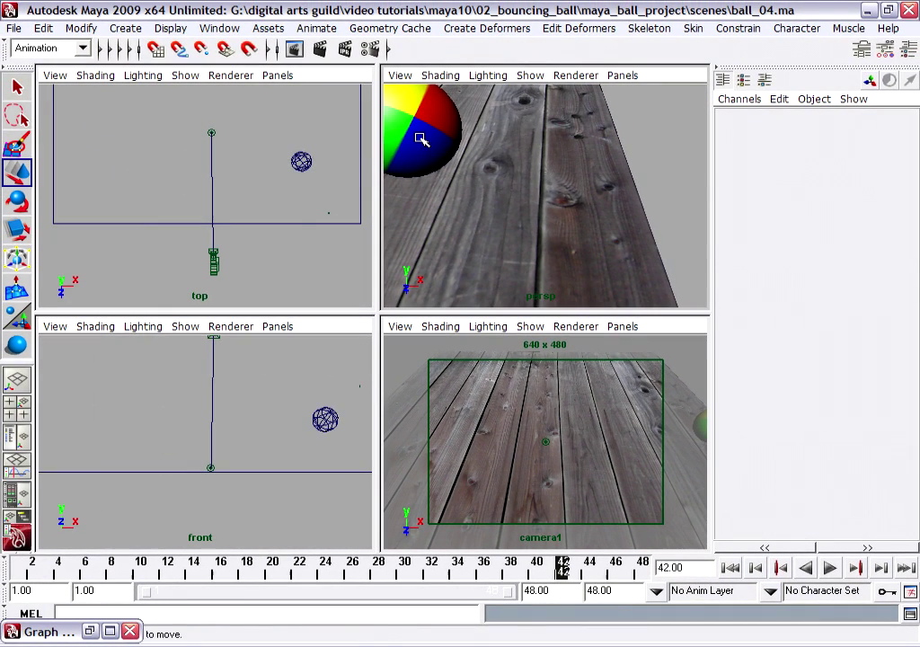
pyautogui.click(421, 139)
pyautogui.click(90, 631)
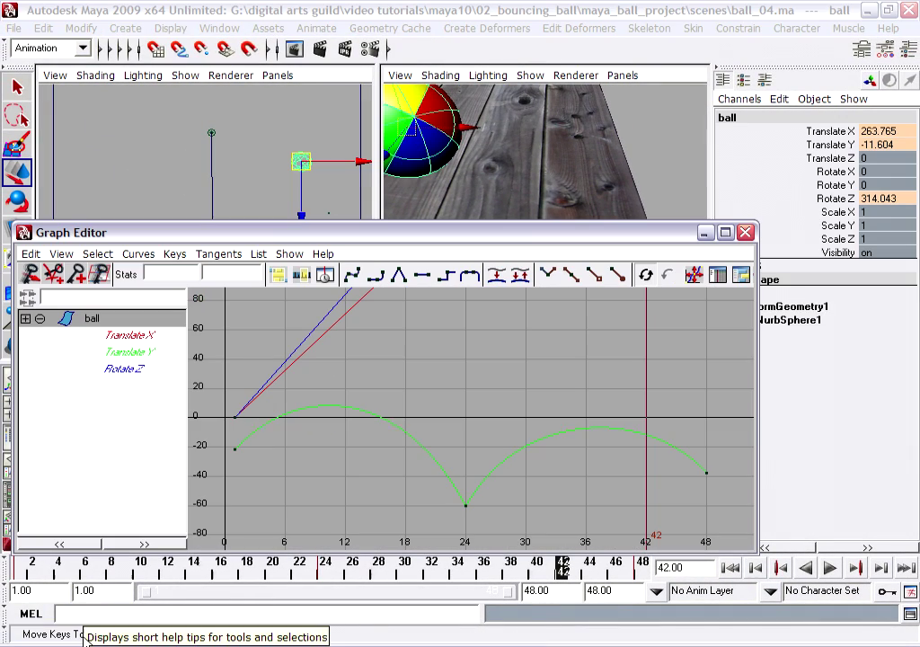
pyautogui.click(132, 374)
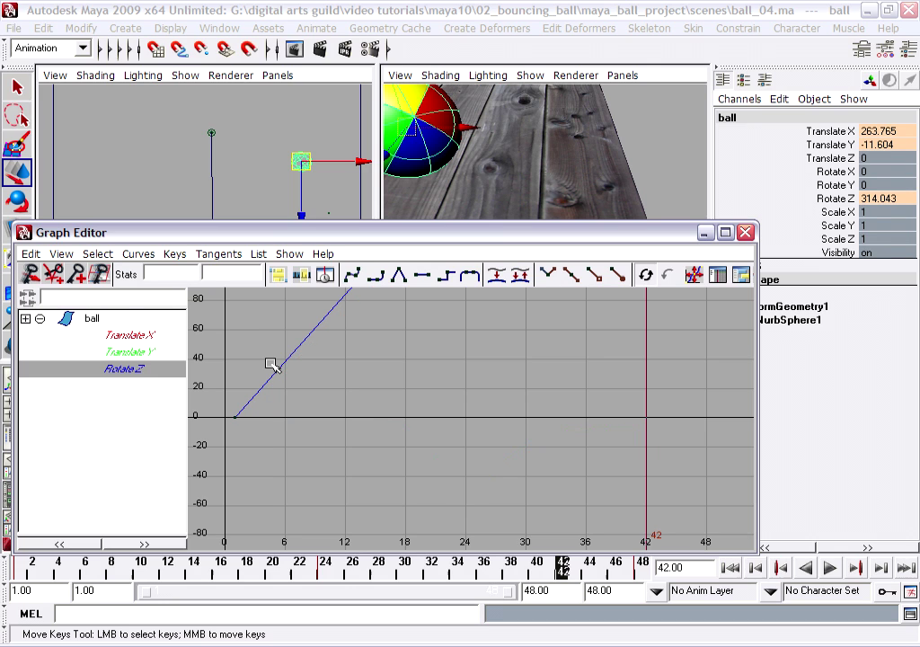
pyautogui.press('f')
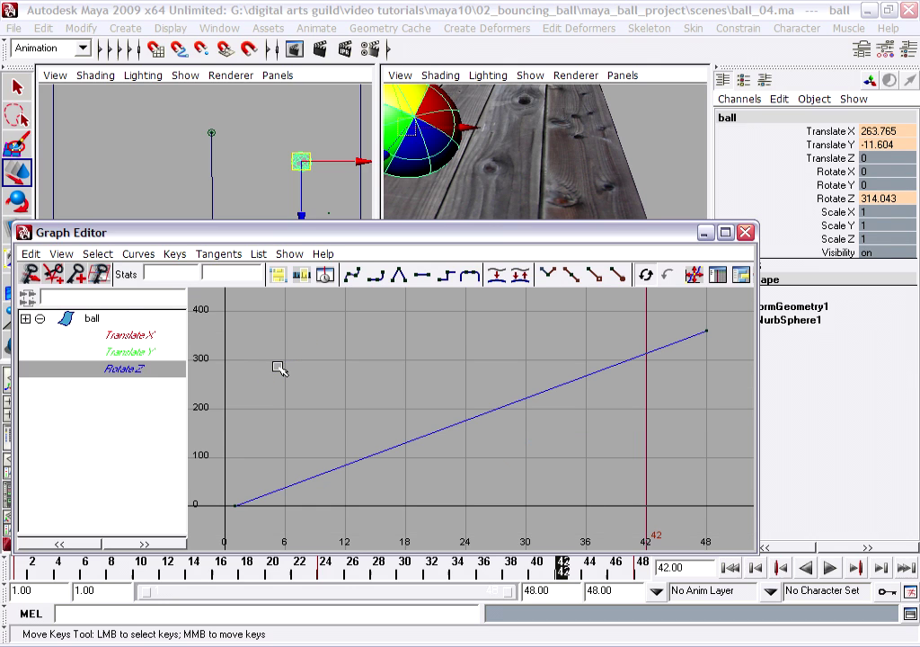
# Set the frame-48 Rotate Z key to -360 to reverse the spin.
pyautogui.moveTo(698, 307); pyautogui.dragTo(737, 360)
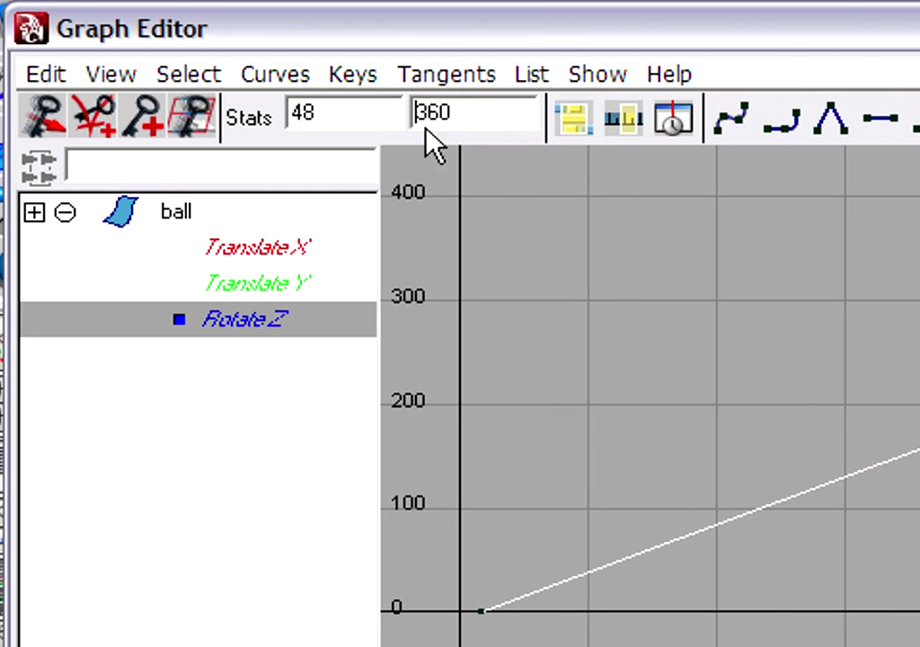
pyautogui.write('-')
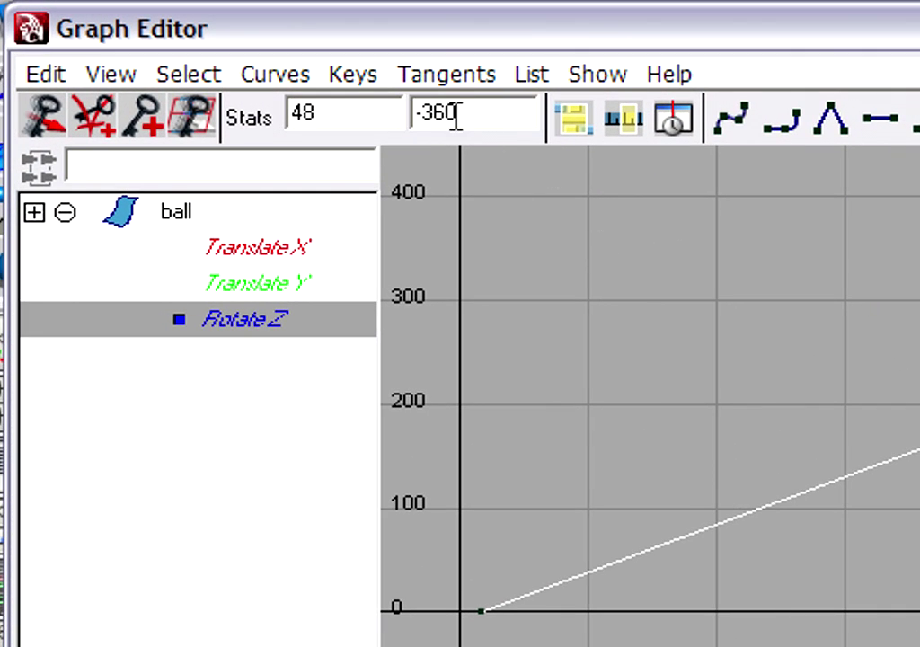
pyautogui.press('Return')
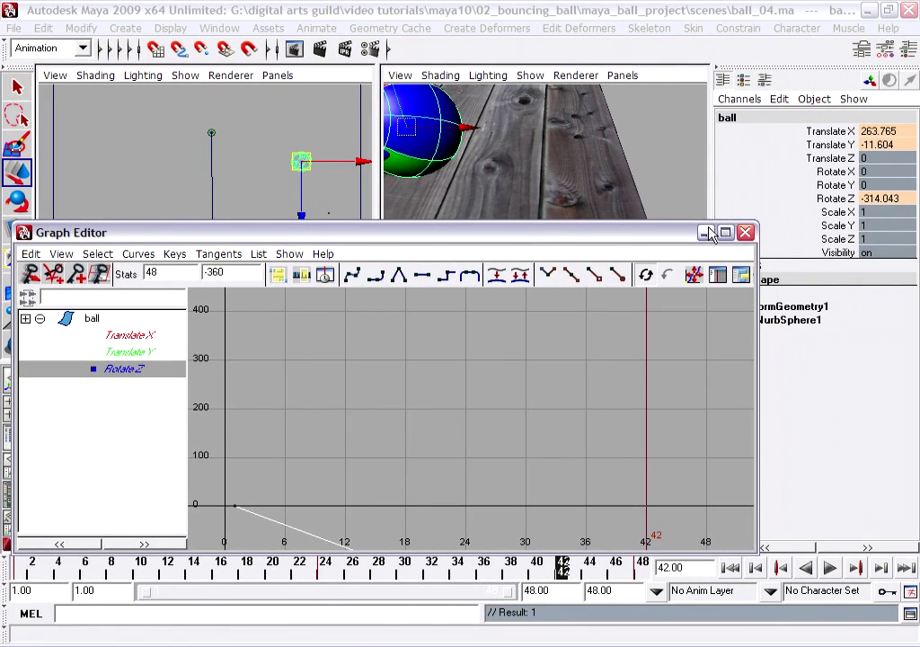
# Replay the reversed-spin roll from the first frame, stopping at frame 34.
pyautogui.click(891, 183)
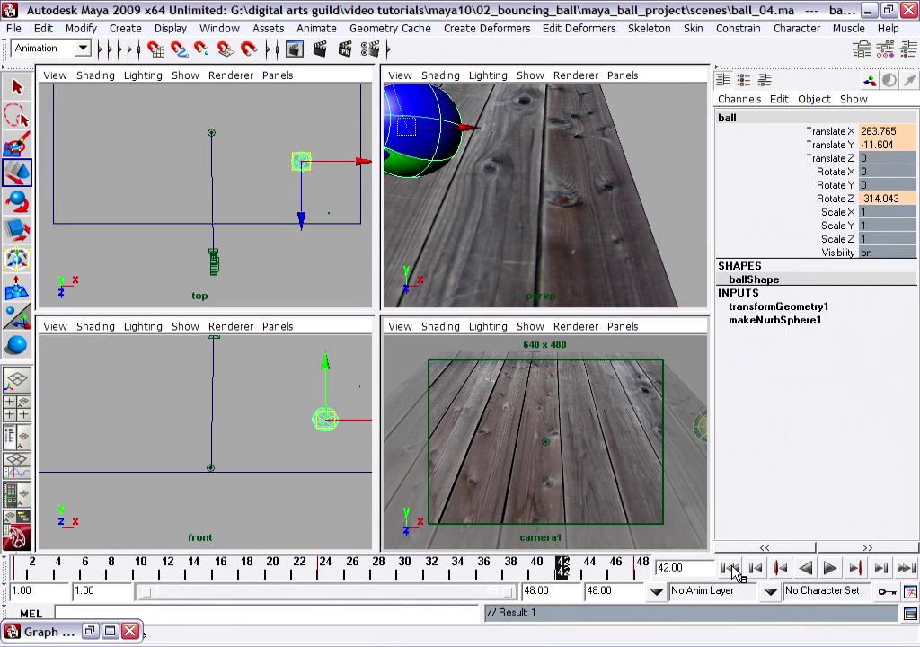
pyautogui.click(731, 568)
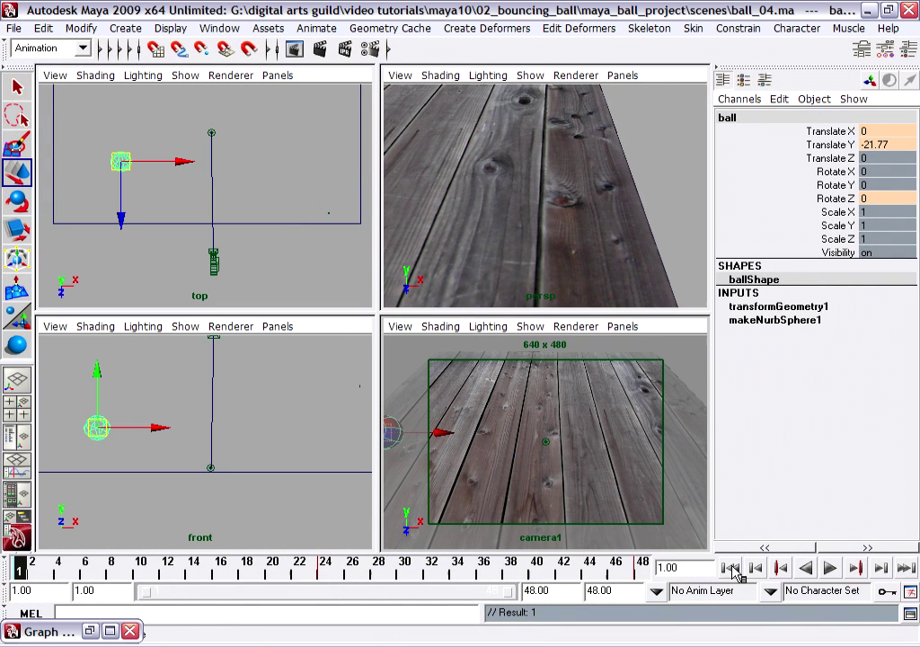
pyautogui.click(831, 568)
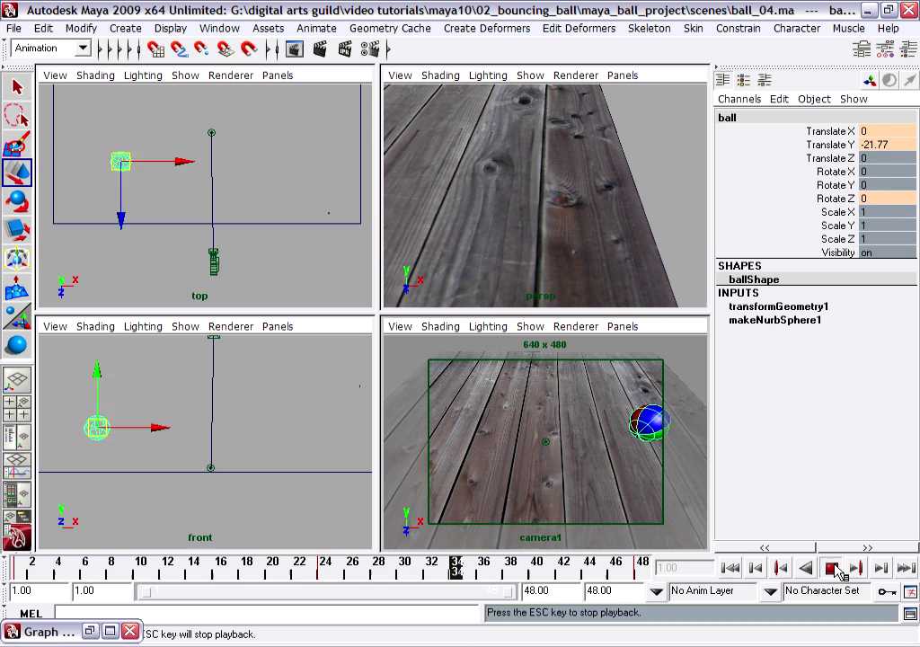
pyautogui.click(833, 568)
pyautogui.click(14, 29)
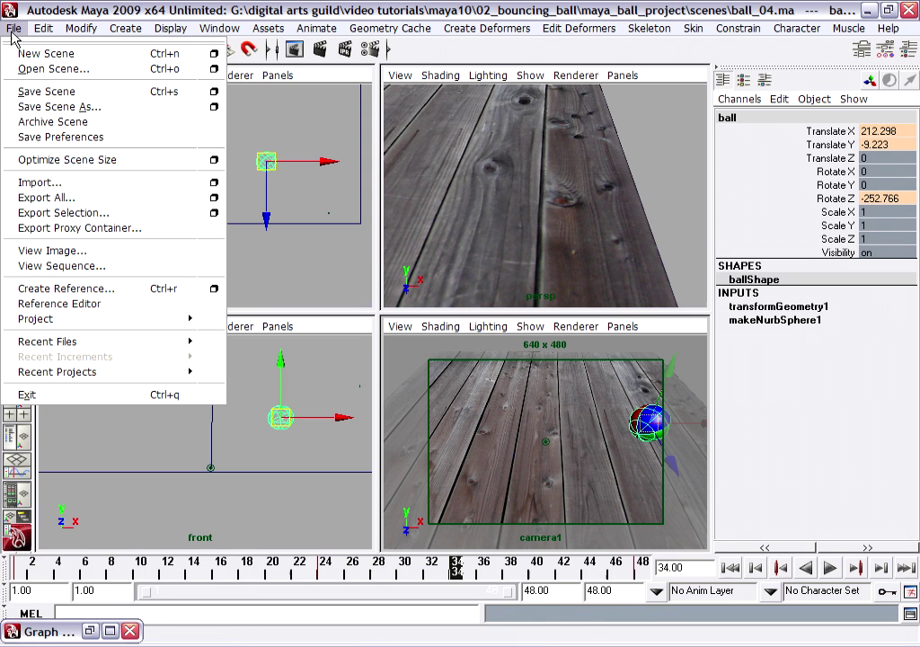
# Save the scene as ball_05.ma, based on the ball_04.ma name.
pyautogui.click(117, 109)
pyautogui.click(349, 268)
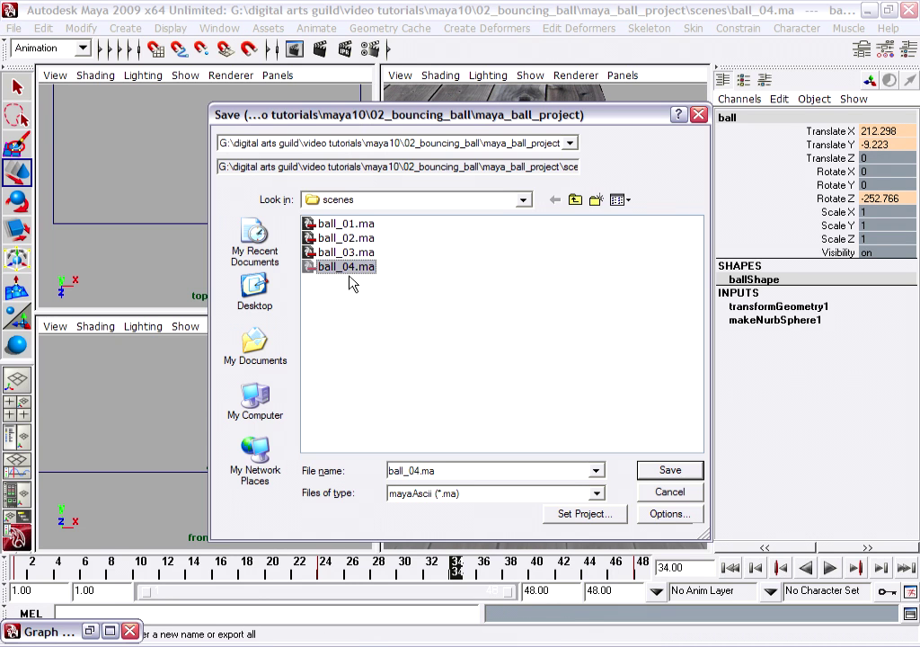
pyautogui.doubleClick(415, 470)
pyautogui.click(415, 470)
pyautogui.write('5')
pyautogui.press('Return')
pyautogui.click(830, 569)
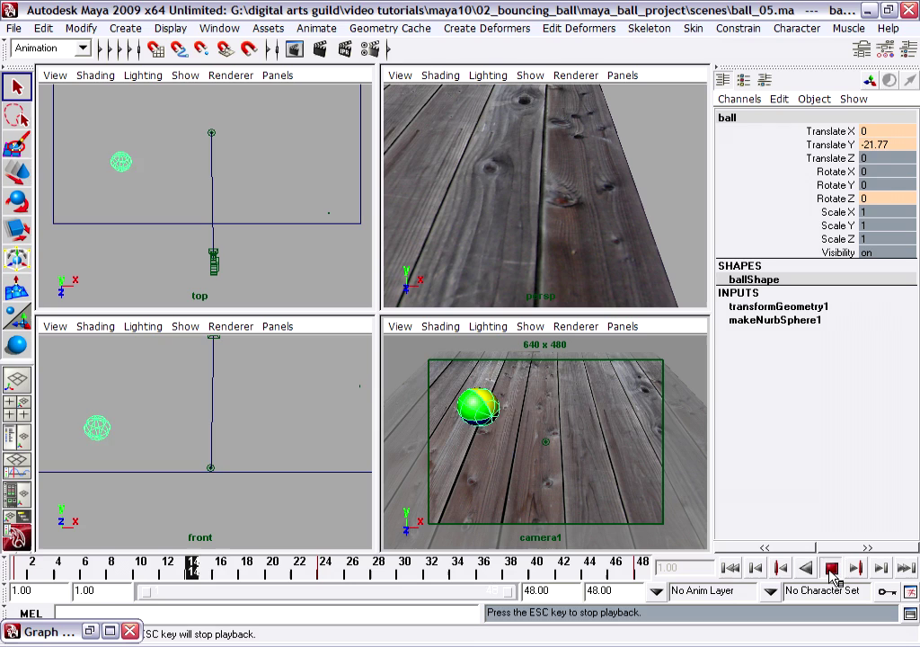
pyautogui.click(832, 568)
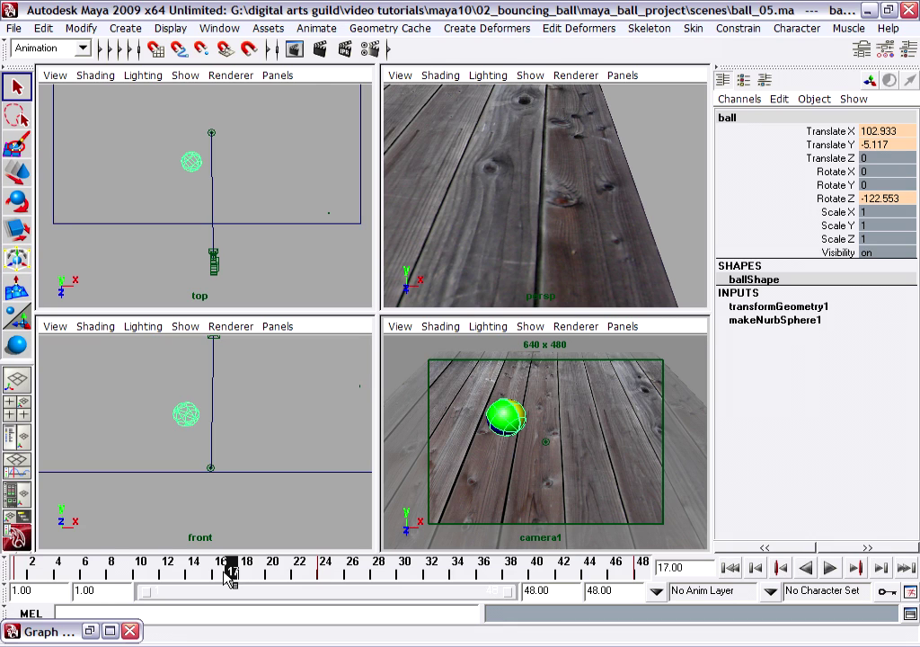
pyautogui.moveTo(232, 571); pyautogui.dragTo(332, 577)
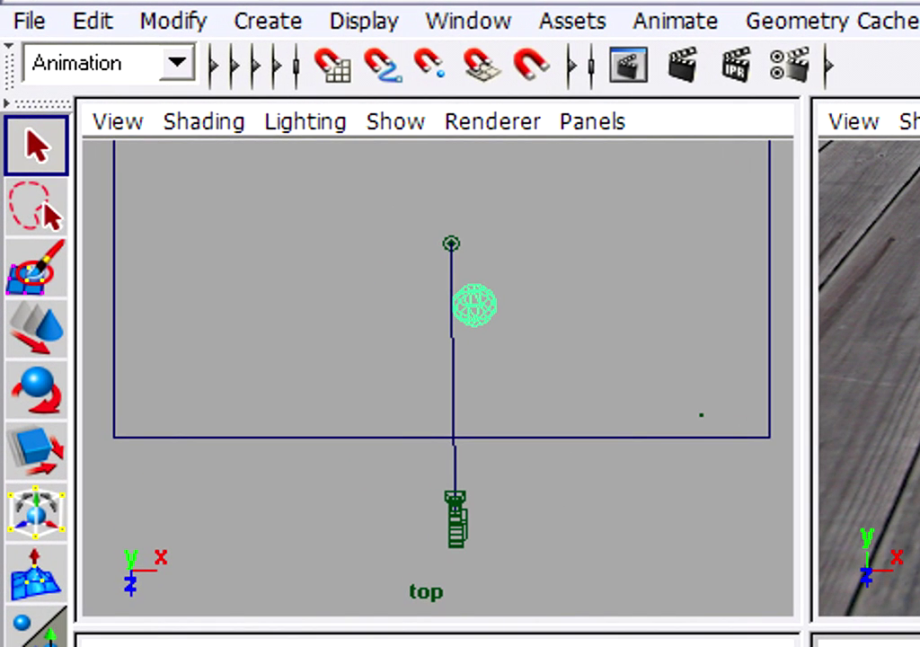
# Under the Animation menu set, add a Squash nonlinear deformer, squash1, to the ball.
pyautogui.click(136, 65)
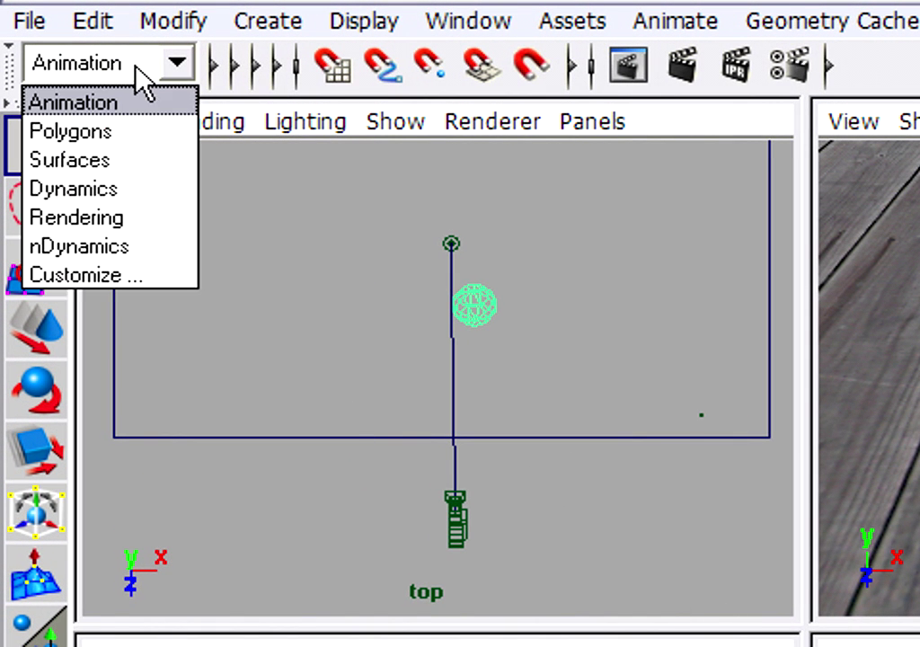
pyautogui.click(139, 93)
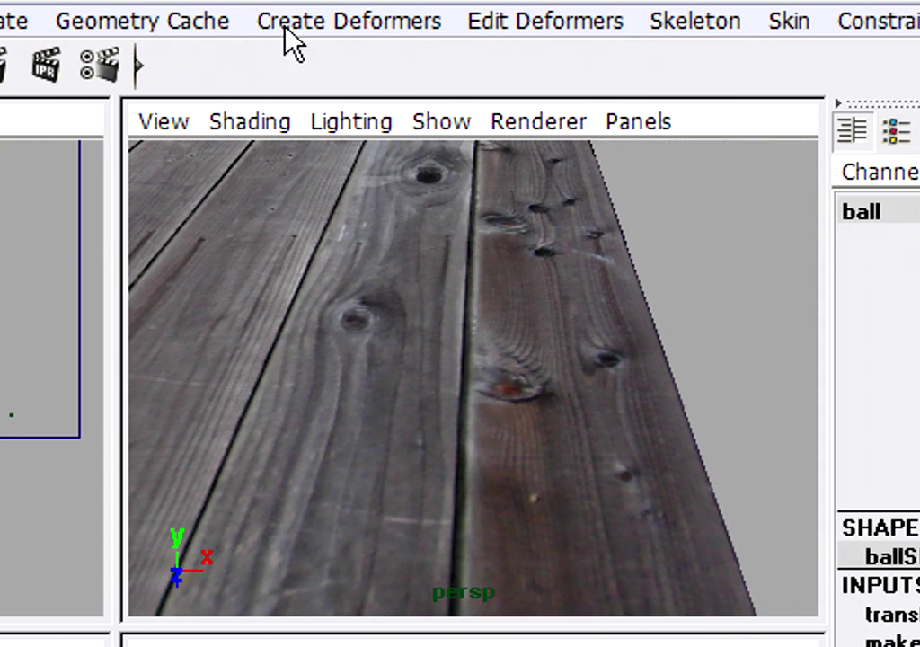
pyautogui.click(393, 27)
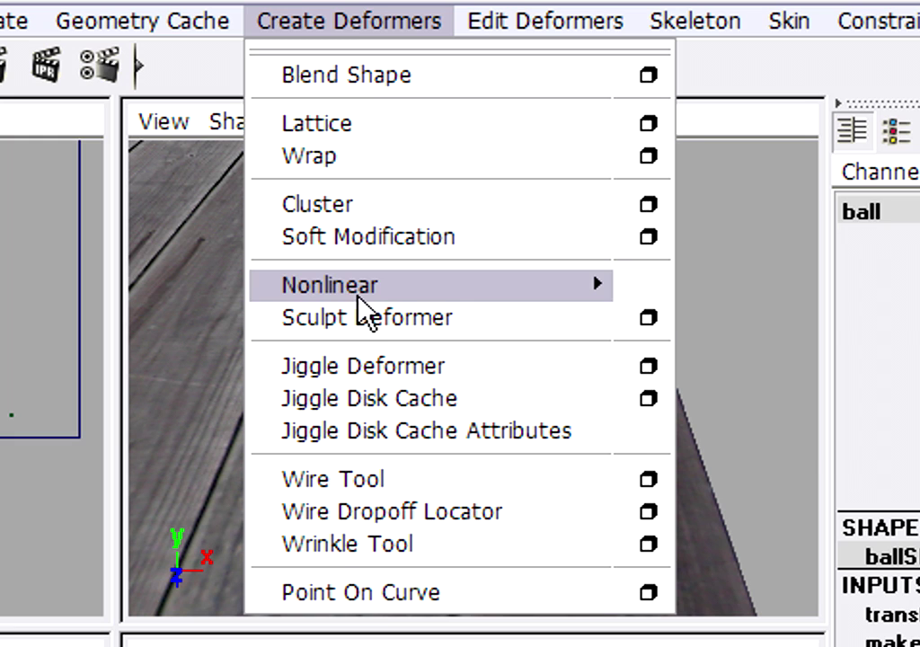
pyautogui.moveTo(463, 300)
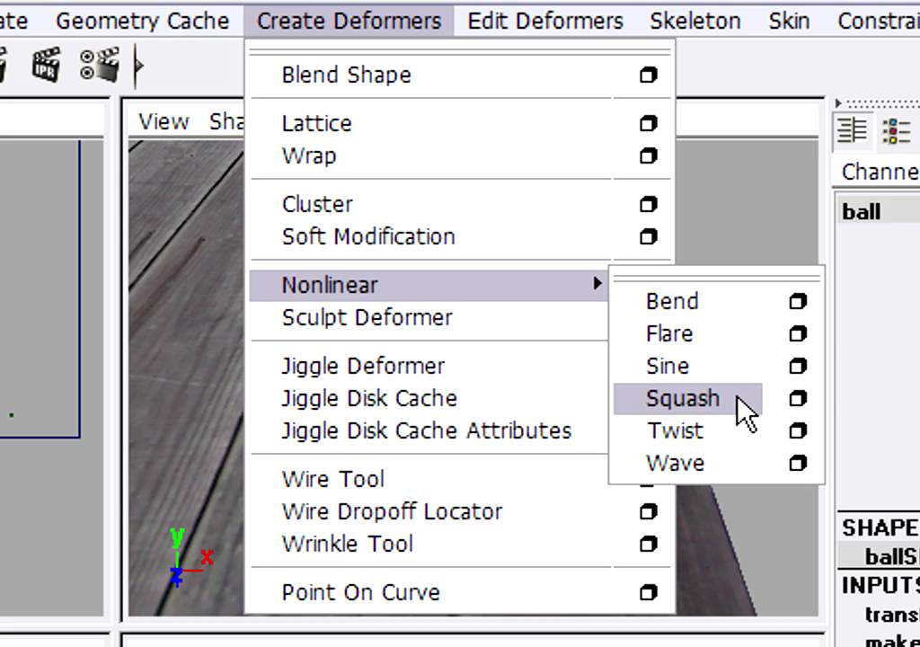
pyautogui.click(738, 400)
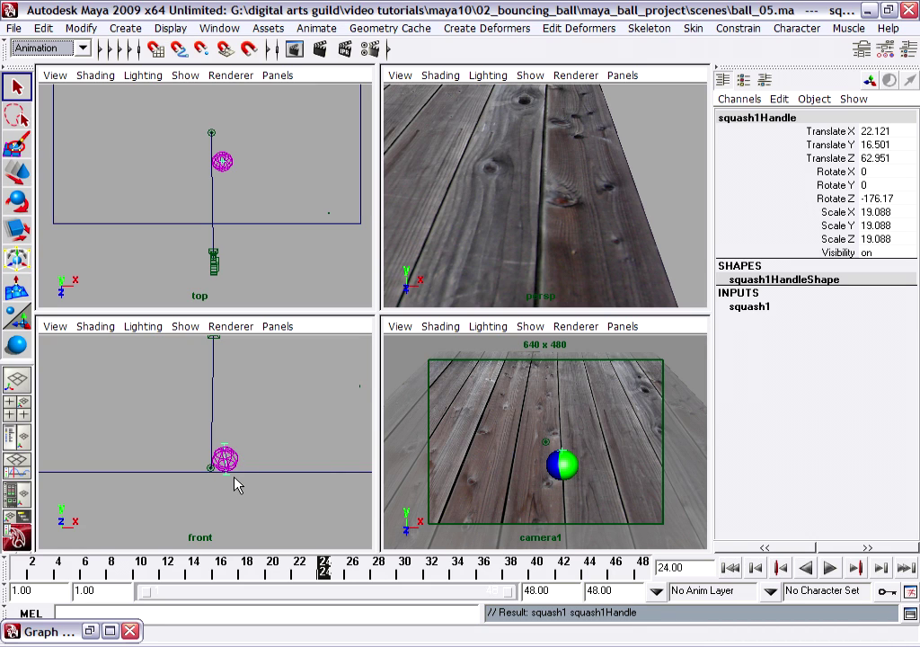
# Zoom the front view onto the ball and frame it in the perspective view in wireframe.
pyautogui.scroll(5, 236, 485)
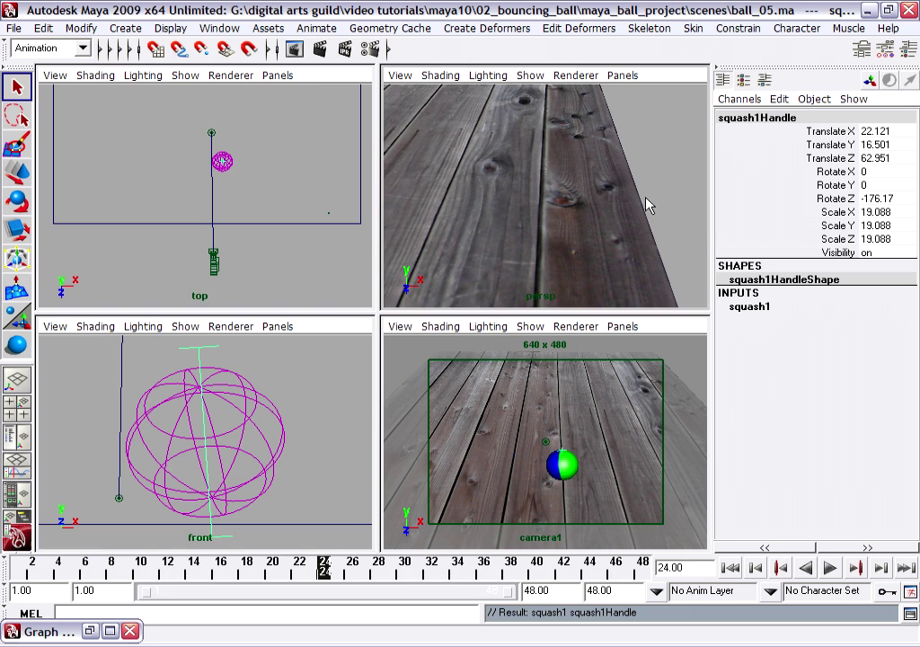
pyautogui.press('f')
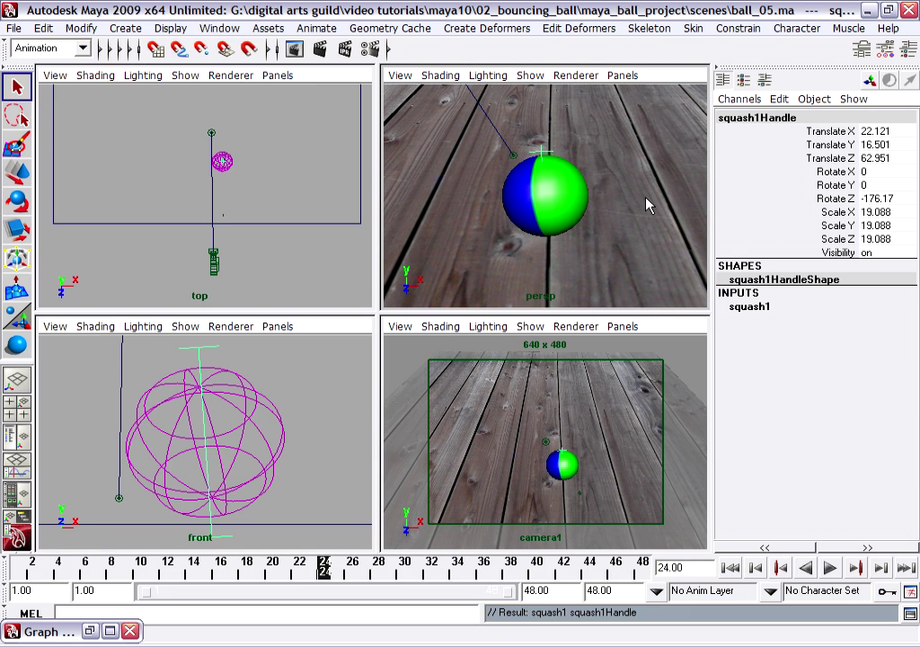
pyautogui.press('4')
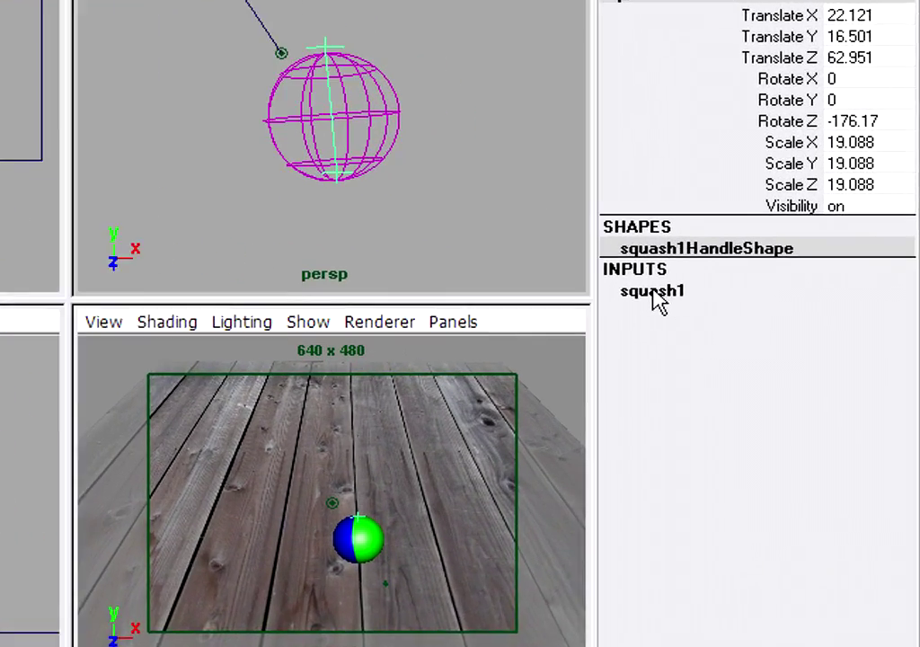
# Set squash1's Factor to -0.6, flattening the ball into a wide oval.
pyautogui.click(657, 301)
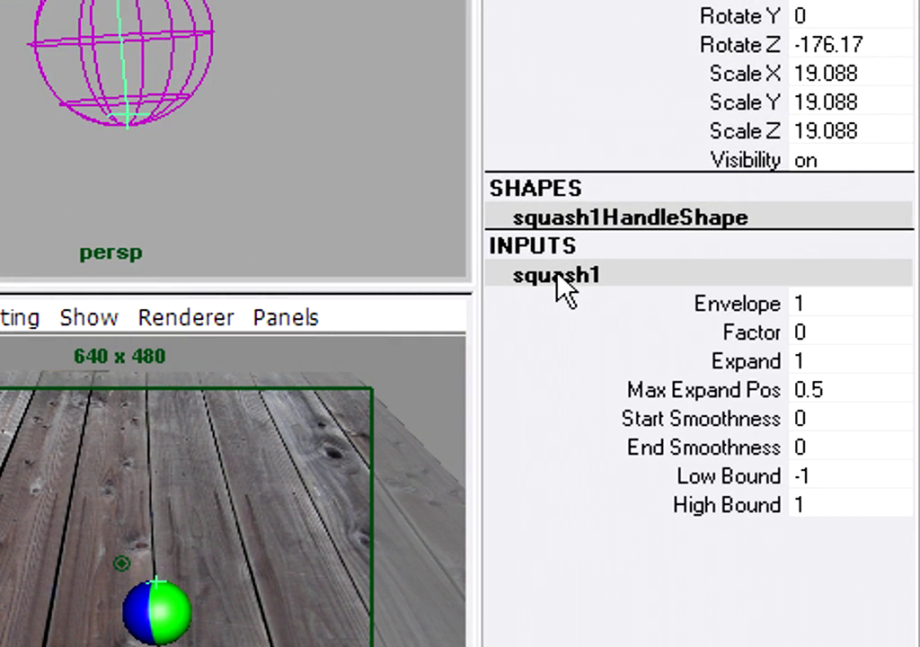
pyautogui.click(759, 341)
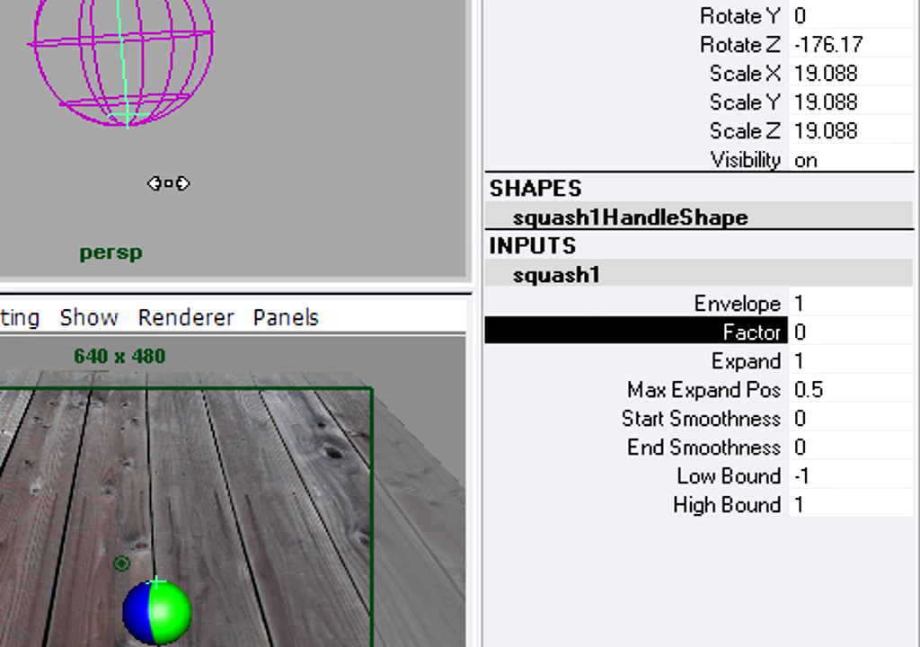
pyautogui.moveTo(167, 183); pyautogui.dragTo(167, 206, button='middle')
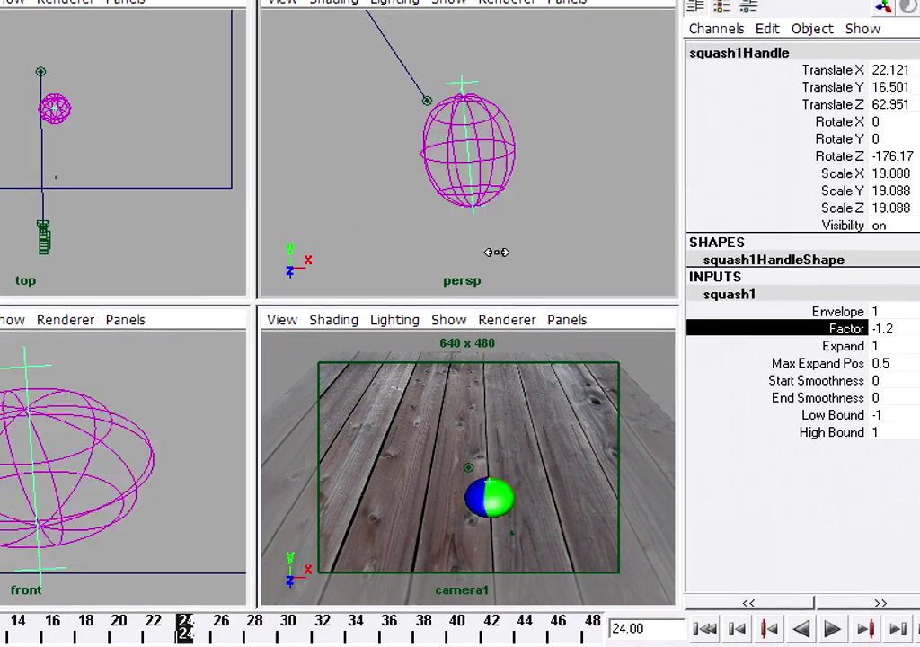
pyautogui.moveTo(496, 253)
pyautogui.mouseDown(button='middle')
pyautogui.moveTo(516, 253)
pyautogui.moveTo(484, 251)
pyautogui.moveTo(505, 249)
pyautogui.moveTo(485, 248)
pyautogui.moveTo(503, 250)
pyautogui.moveTo(487, 245)
pyautogui.moveTo(501, 250)
pyautogui.moveTo(493, 251)
pyautogui.mouseUp(button='middle')
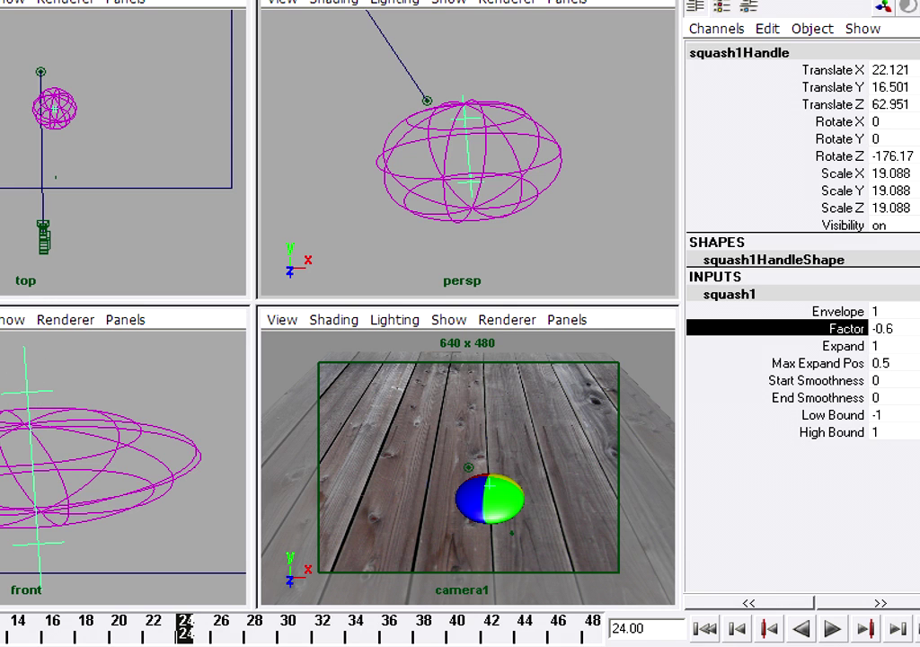
# Rotate squash1Handle to X -22.908, Y -0.075, Z -213.759 in the front and persp views.
pyautogui.press('e')
pyautogui.moveTo(67, 412); pyautogui.dragTo(31, 430)
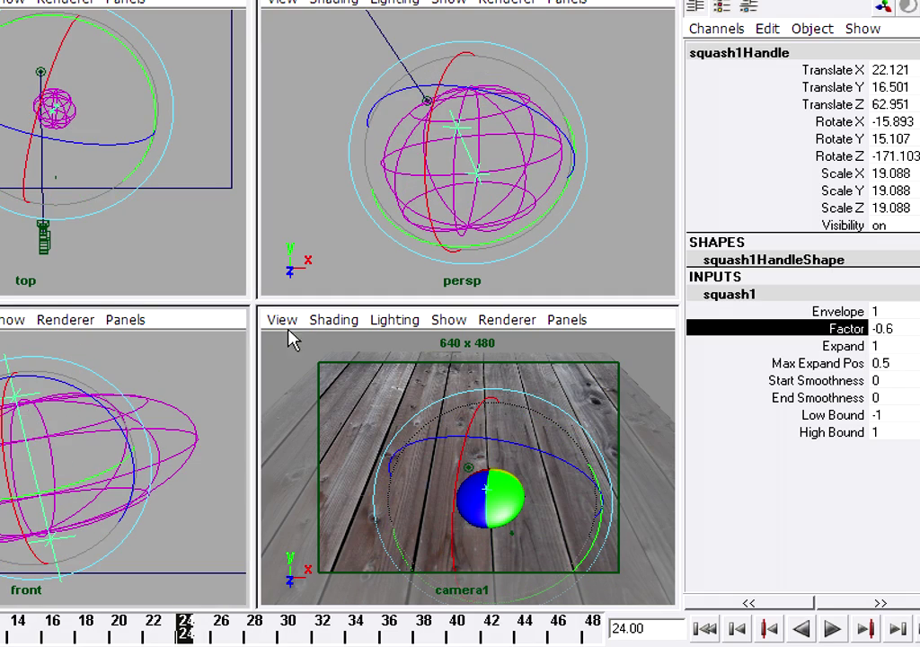
pyautogui.moveTo(476, 94); pyautogui.dragTo(503, 174)
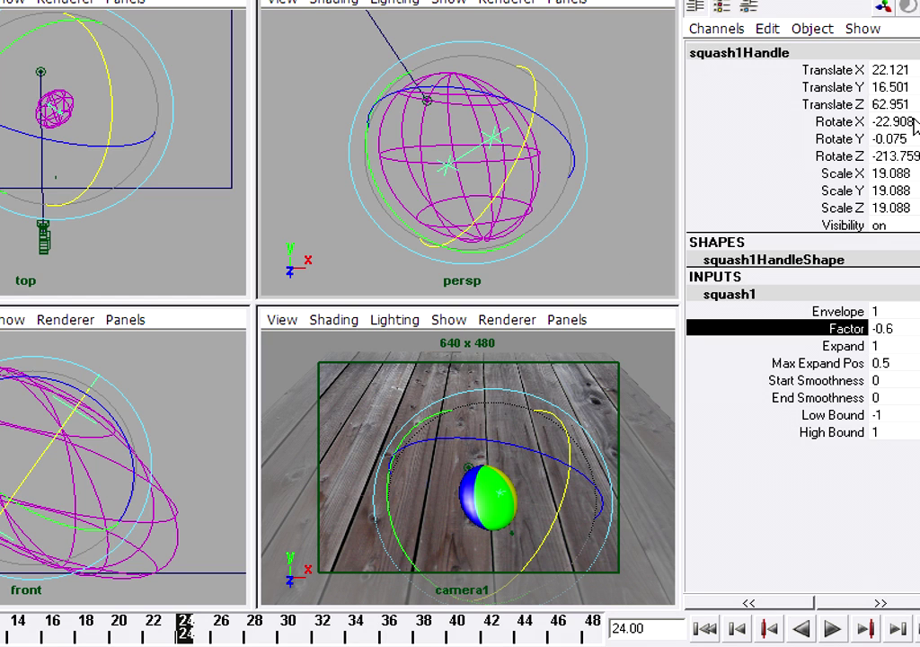
pyautogui.moveTo(915, 126); pyautogui.dragTo(891, 151)
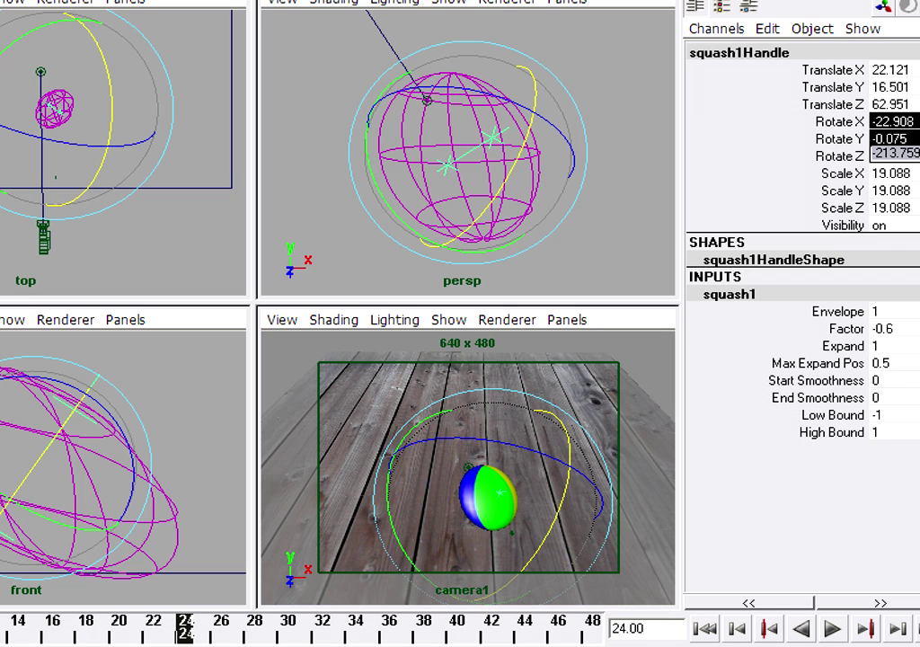
# Reset squash1Handle's rotations to 0 and set squash1 Factor to 0.4, stretching the ball upright.
pyautogui.write('0')
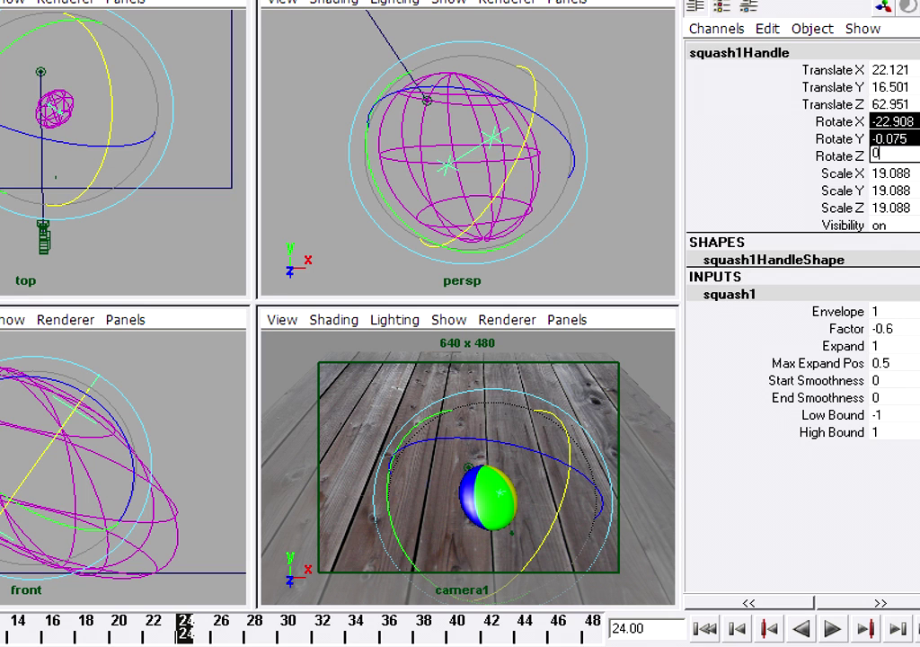
pyautogui.press('Return')
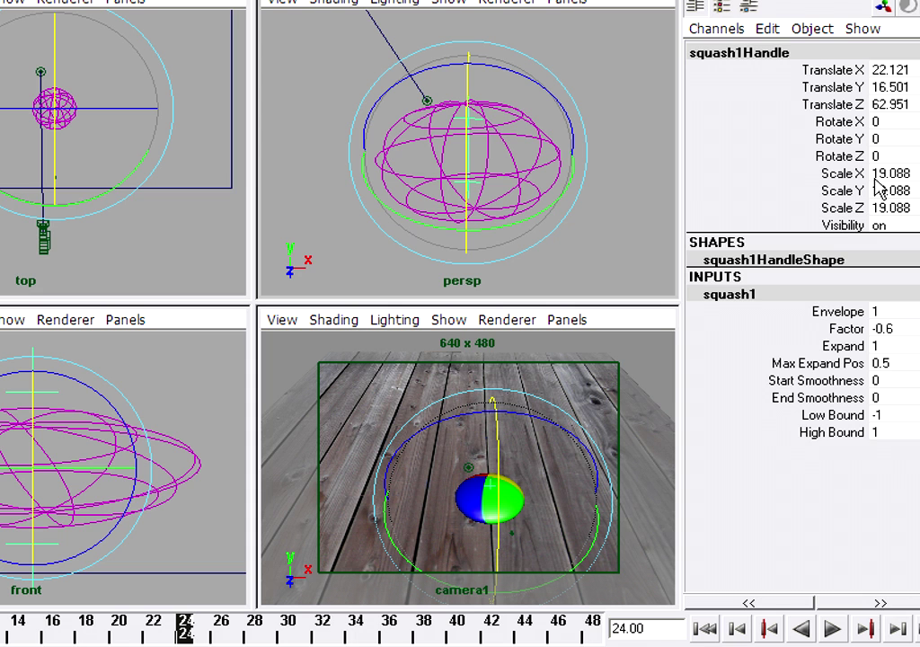
pyautogui.click(847, 331)
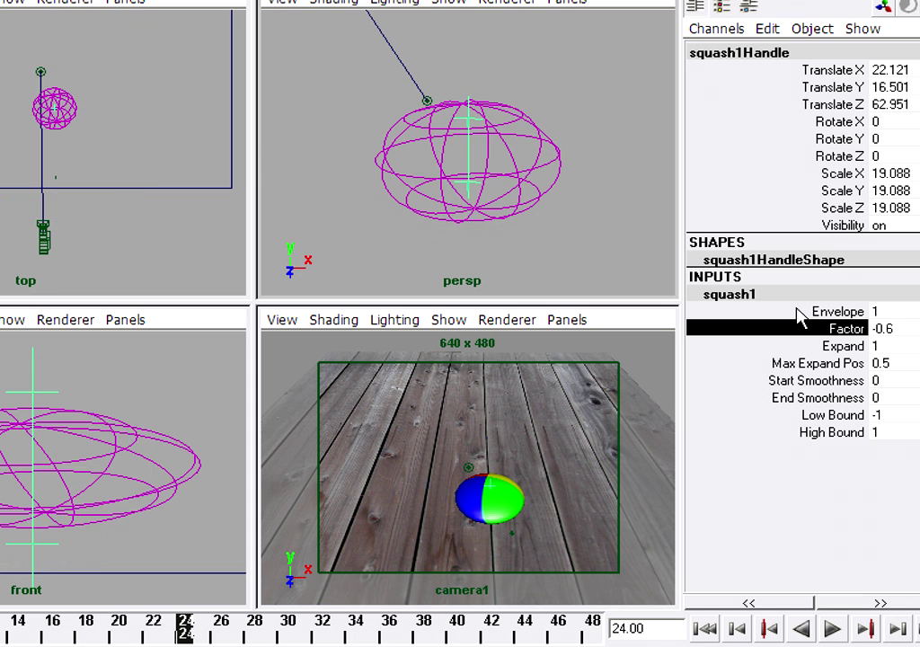
pyautogui.moveTo(555, 240); pyautogui.dragTo(575, 255, button='middle')
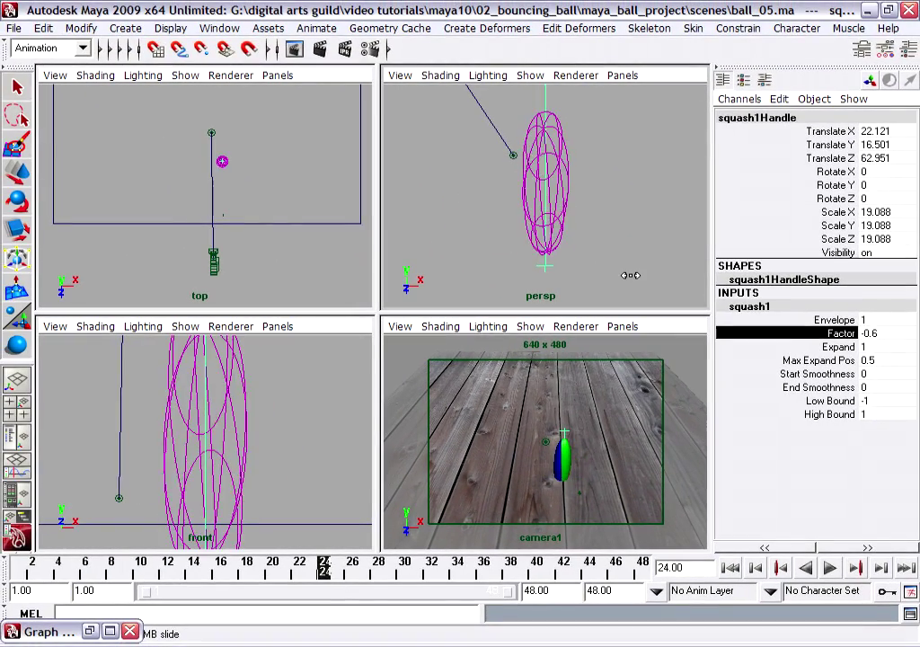
pyautogui.moveTo(630, 275)
pyautogui.mouseDown(button='middle')
pyautogui.moveTo(611, 273)
pyautogui.moveTo(618, 275)
pyautogui.mouseUp(button='middle')
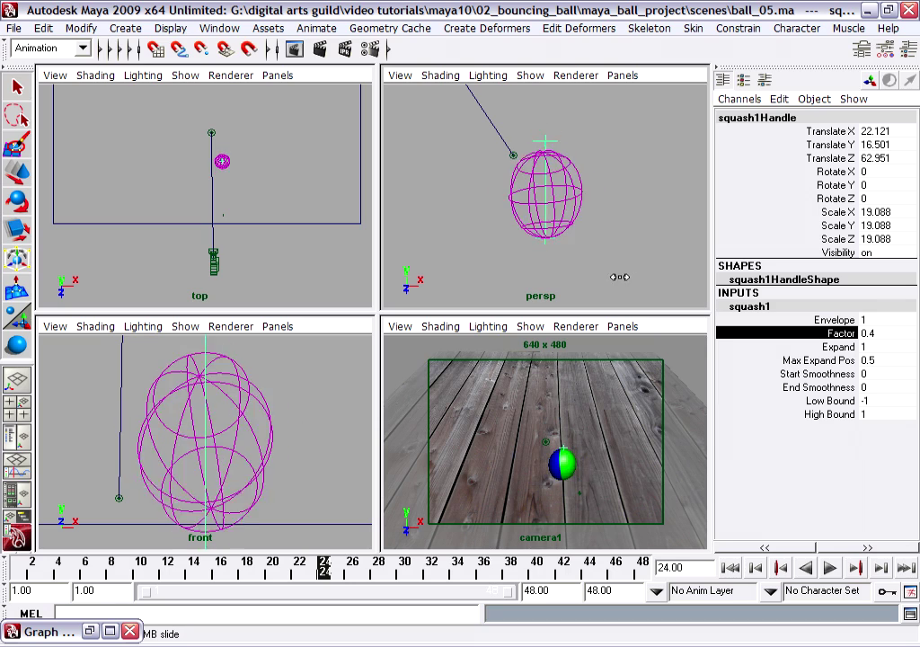